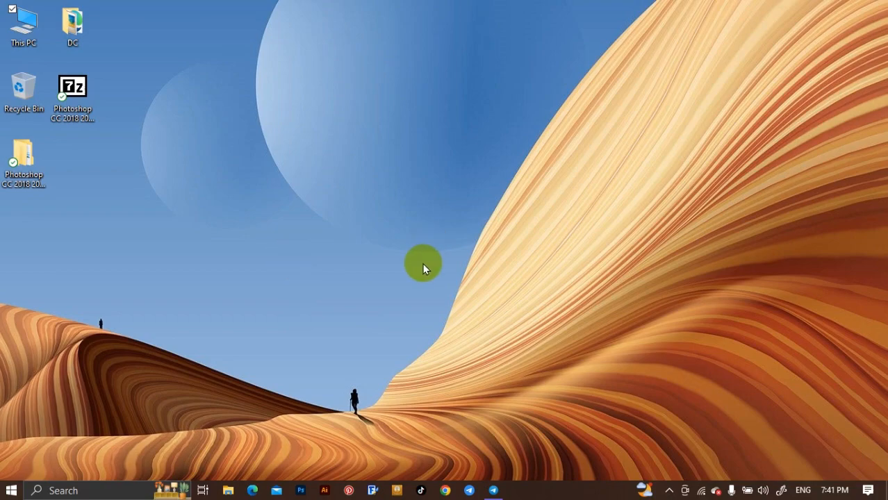
Launch Photoshop and minimise its window once the home screen has loaded.
click(304, 490)
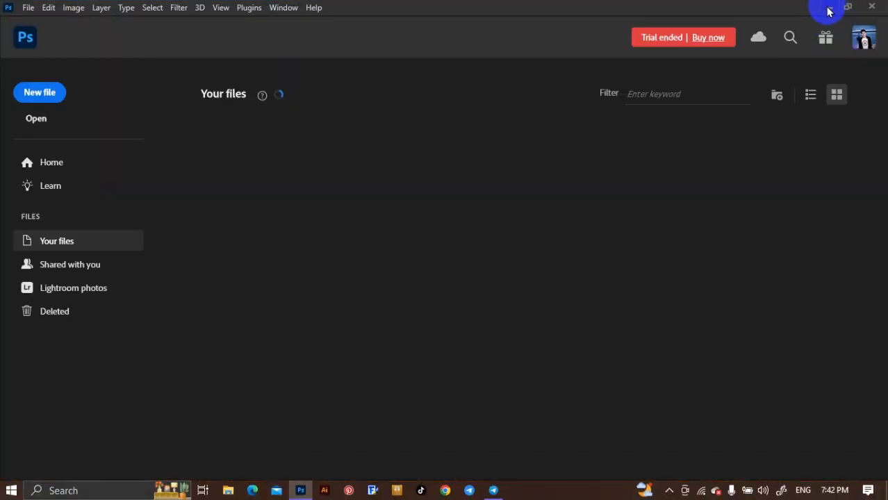
click(828, 10)
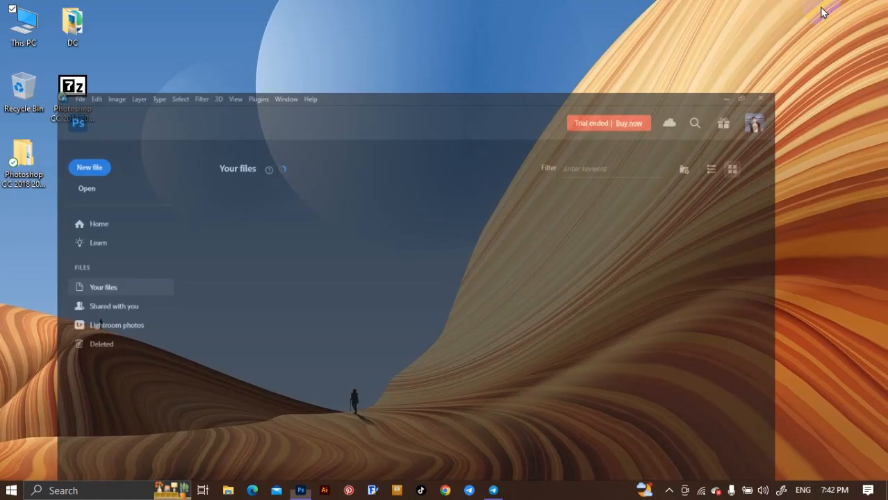
drag(72, 97, 82, 160)
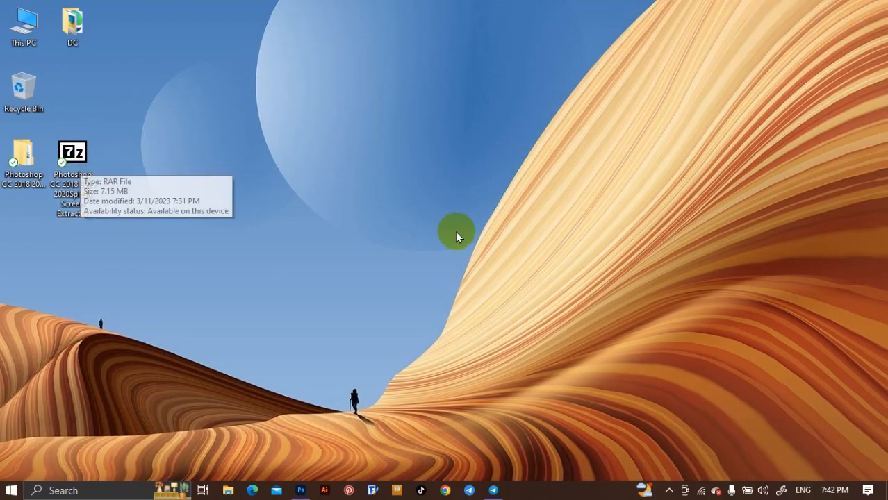
click(495, 491)
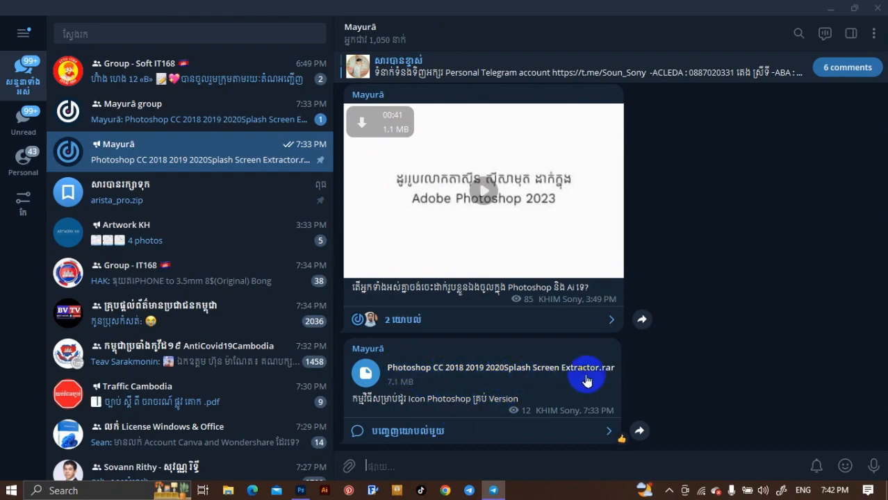
click(833, 11)
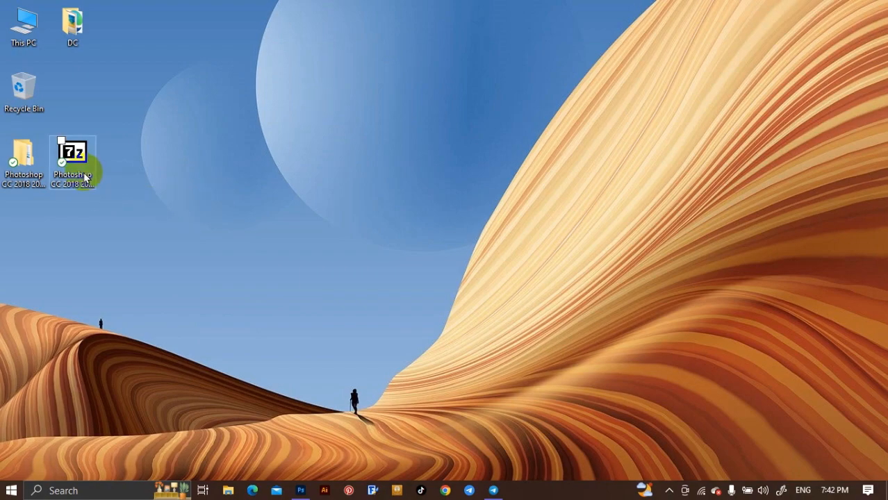
Arrange the Splash Screen Extractor archive directly above its extracted folder on the desktop and refresh the desktop.
click(24, 179)
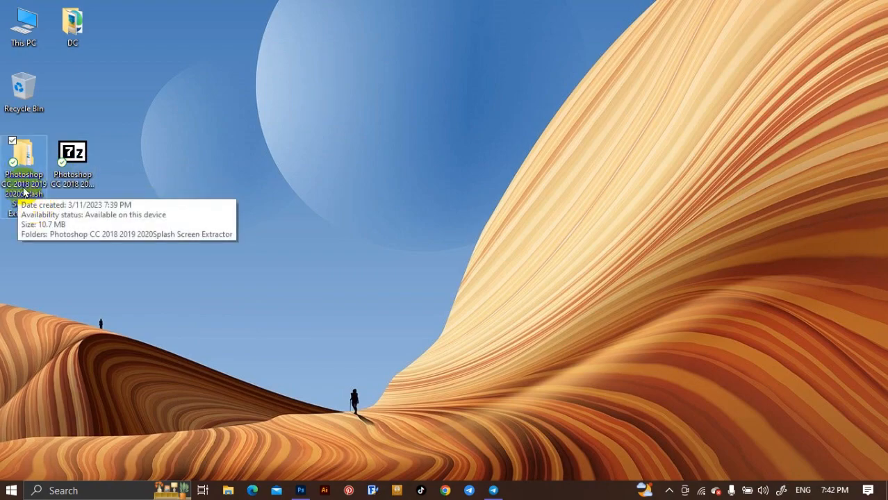
click(227, 167)
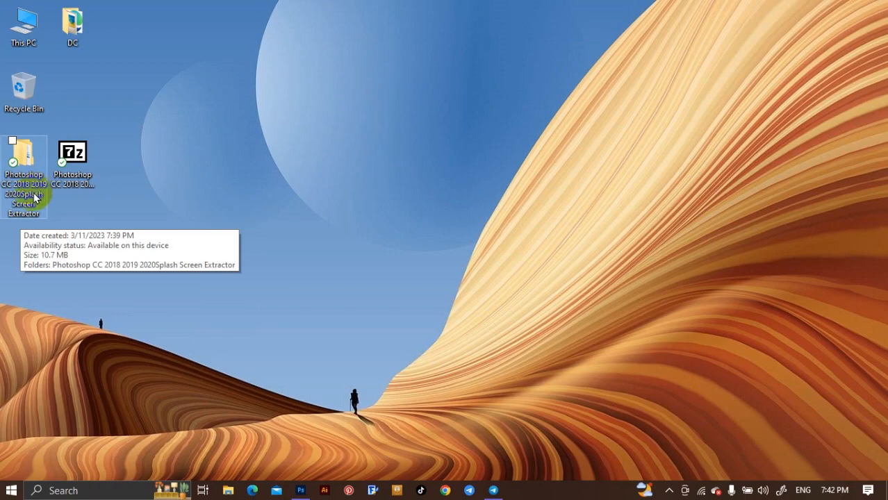
right_click(203, 152)
drag(74, 153, 67, 68)
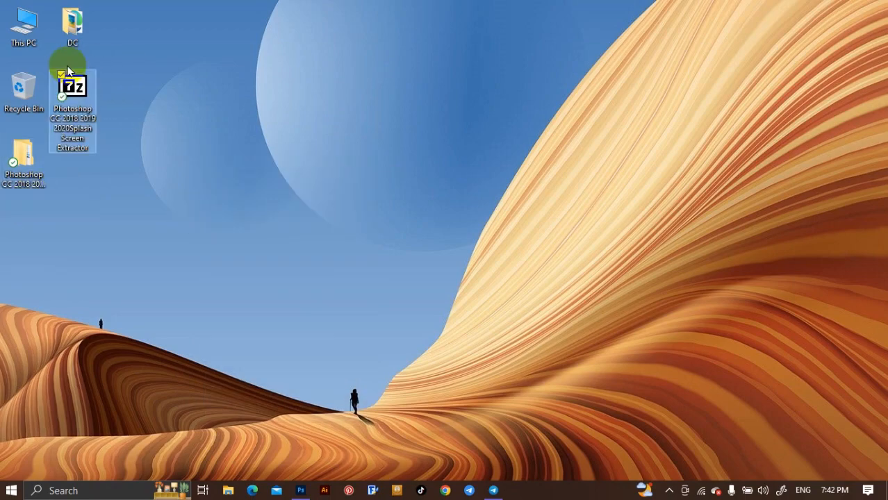
drag(23, 156, 69, 171)
click(73, 87)
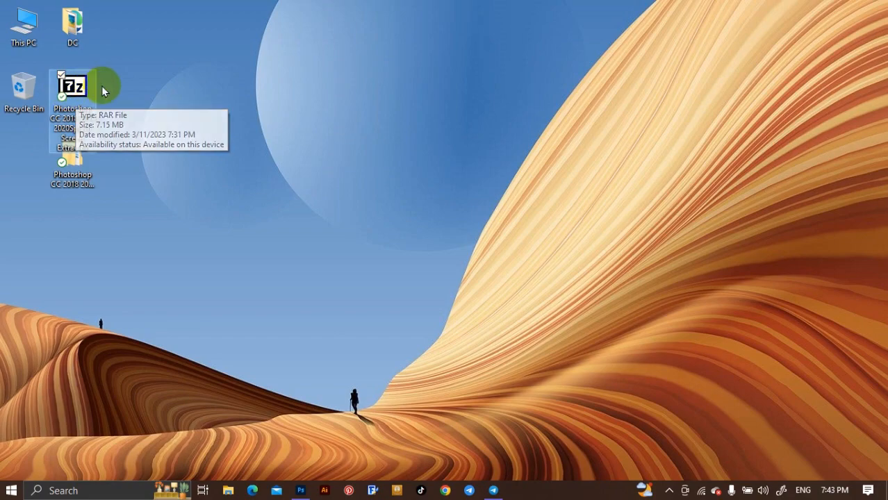
click(204, 79)
right_click(204, 78)
click(230, 118)
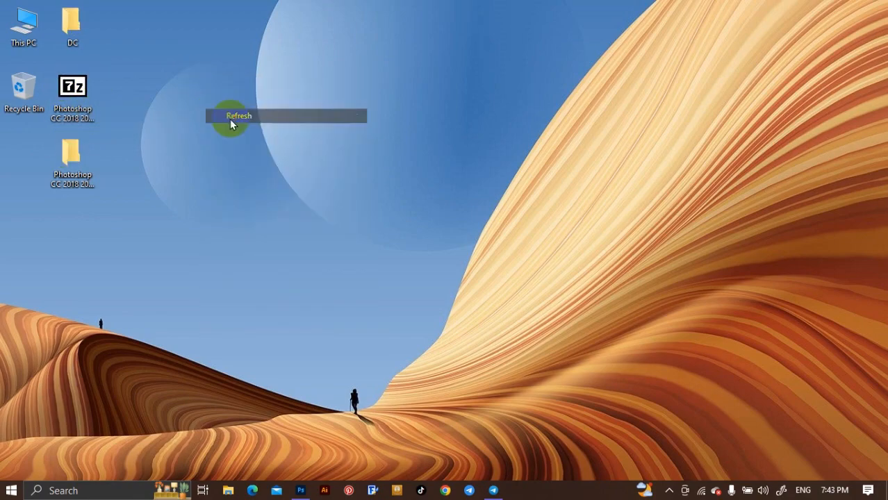
double_click(77, 159)
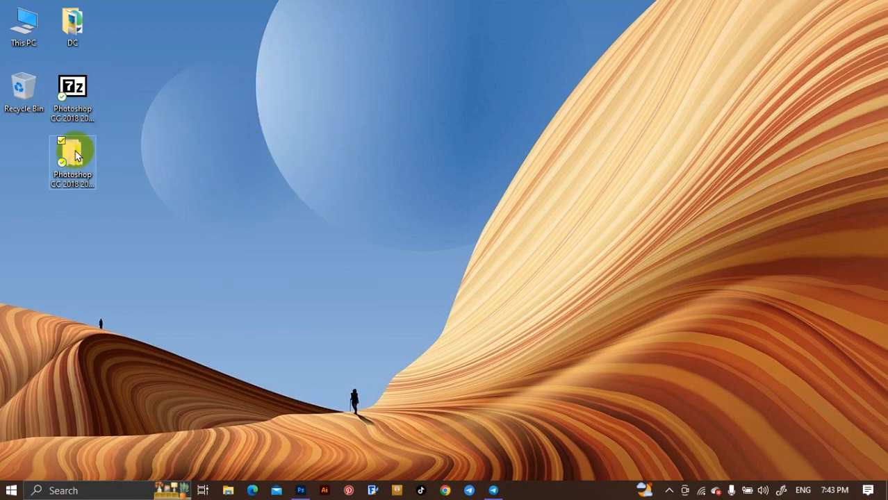
click(824, 13)
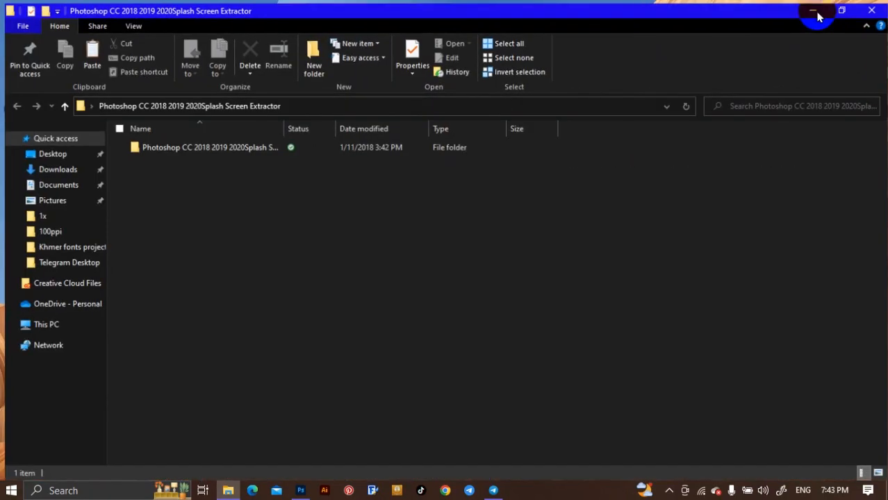
double_click(187, 152)
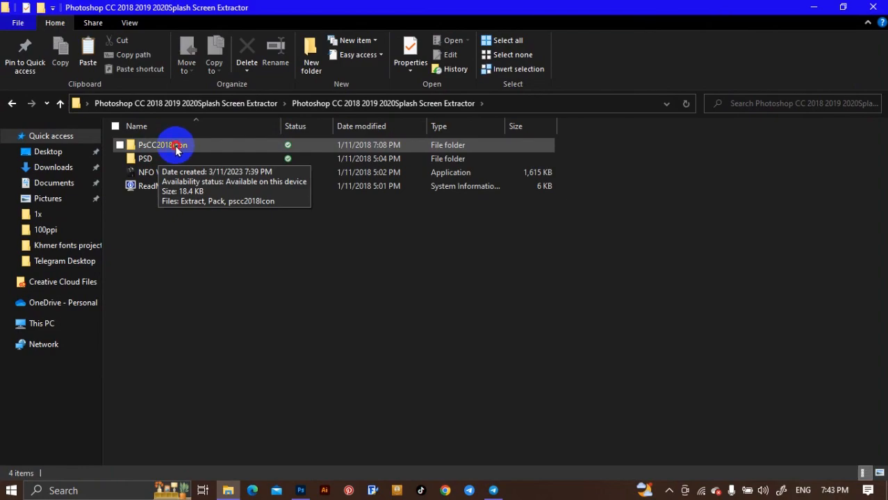
double_click(178, 151)
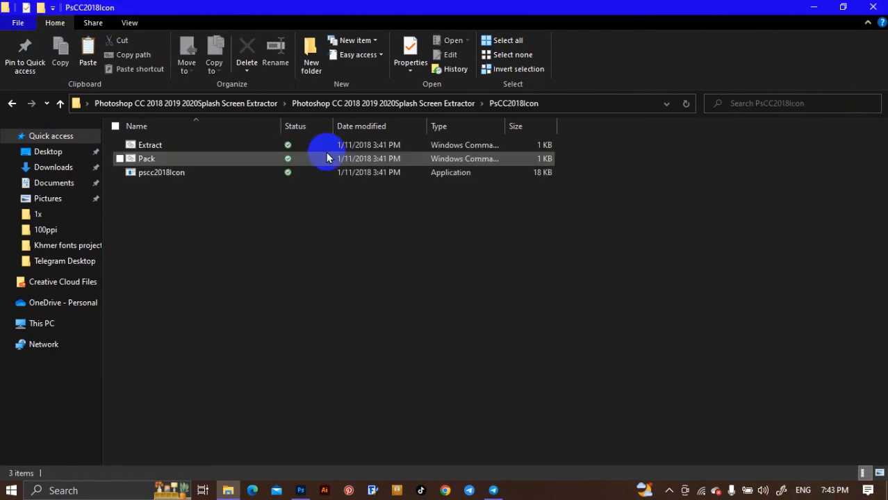
Restore the PsCC2018Icon window to a smaller size beside the desktop icons and look over its three files.
click(845, 16)
drag(604, 9, 524, 27)
drag(580, 240, 496, 146)
click(592, 285)
drag(599, 291, 518, 167)
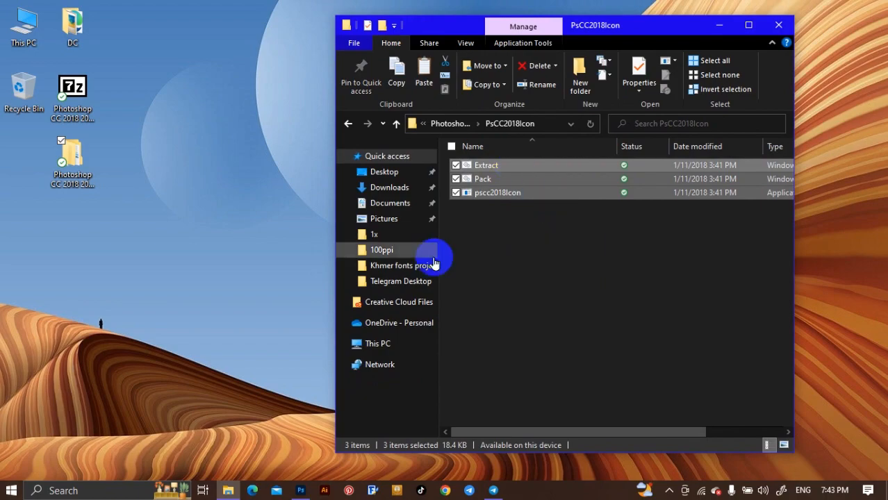
click(216, 184)
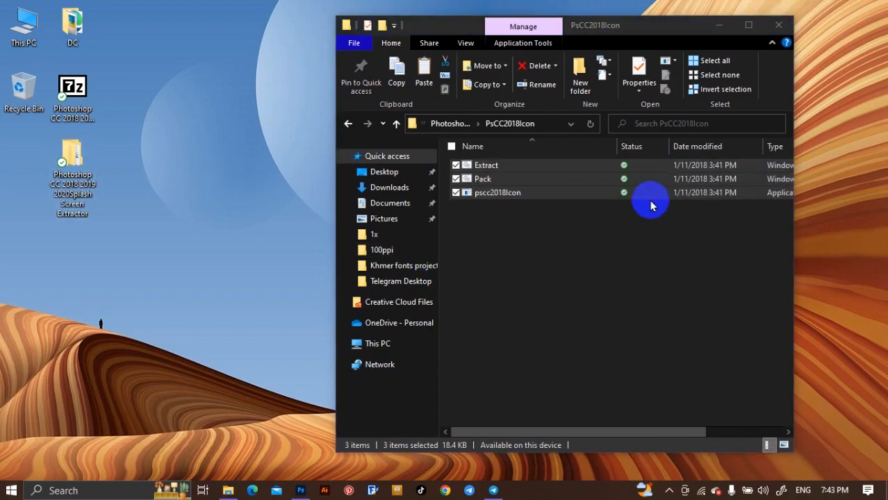
click(609, 260)
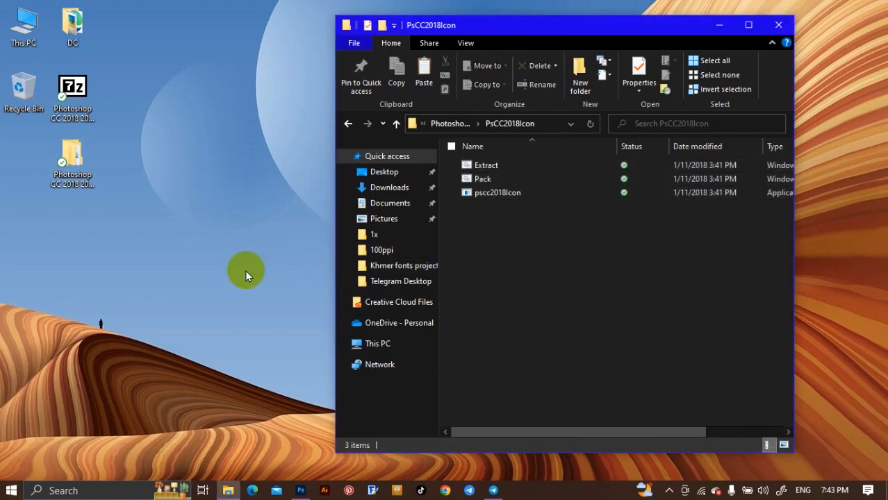
Open the Adobe Photoshop 2023 folder under Program Files\Adobe on Local Disk (C:) in a separate maximised window.
double_click(35, 27)
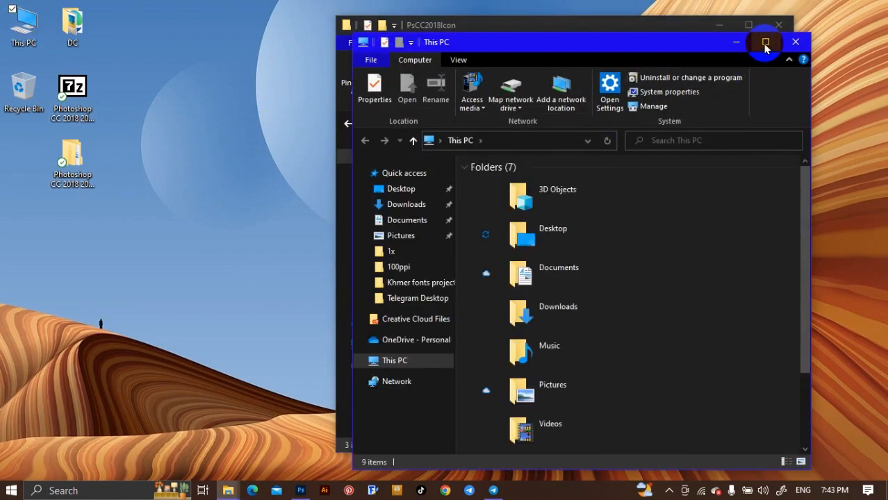
click(765, 41)
double_click(232, 253)
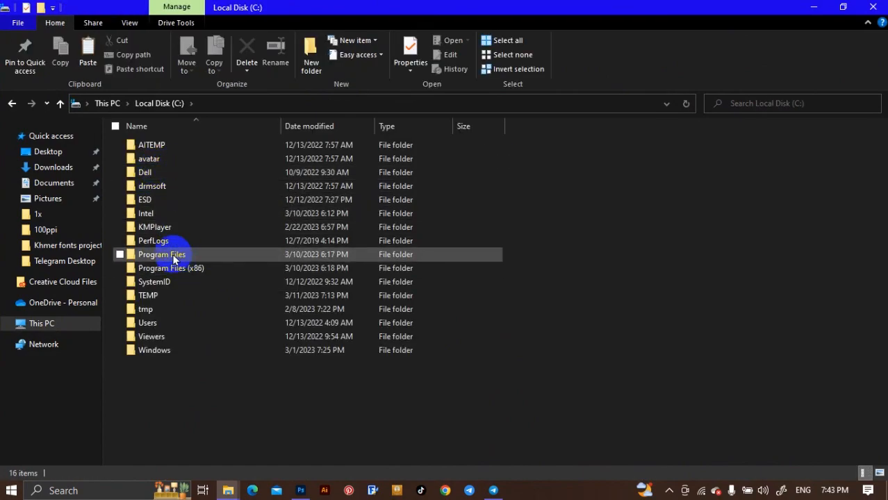
double_click(172, 254)
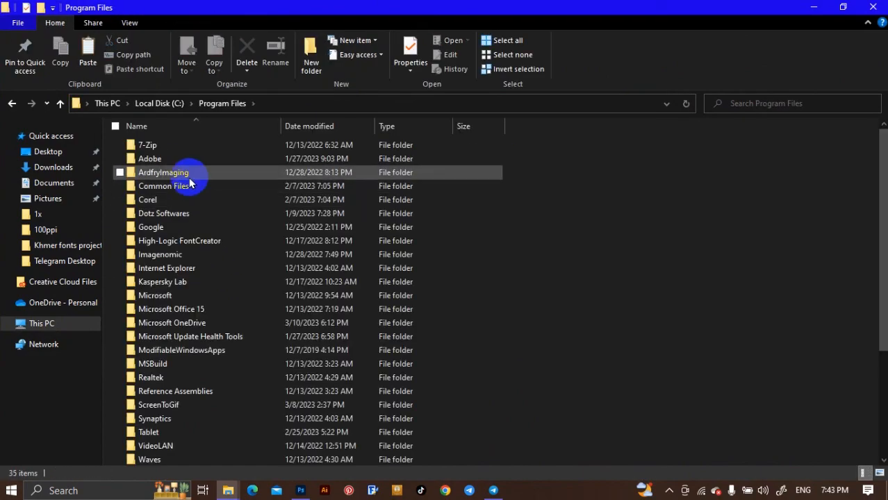
double_click(165, 161)
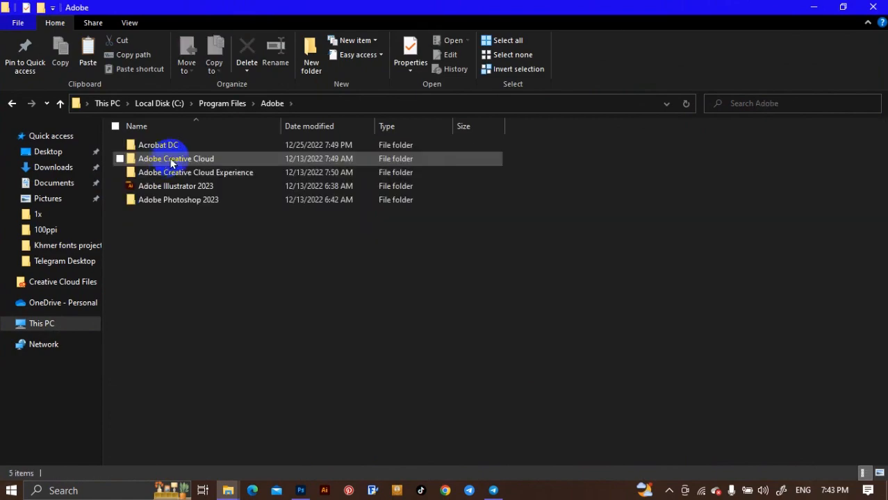
double_click(169, 199)
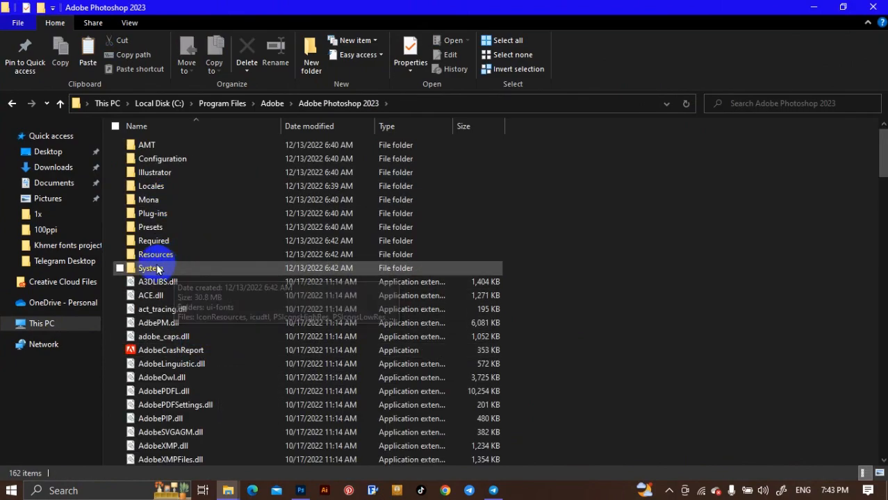
Copy the Resources folder from the Adobe Photoshop 2023 installation folder into the PsCC2018Icon folder.
double_click(176, 257)
drag(393, 333, 111, 123)
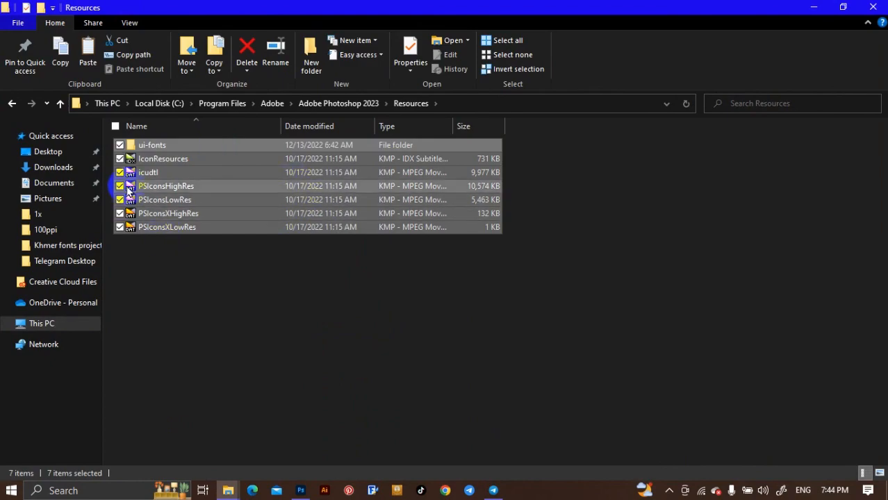
click(11, 103)
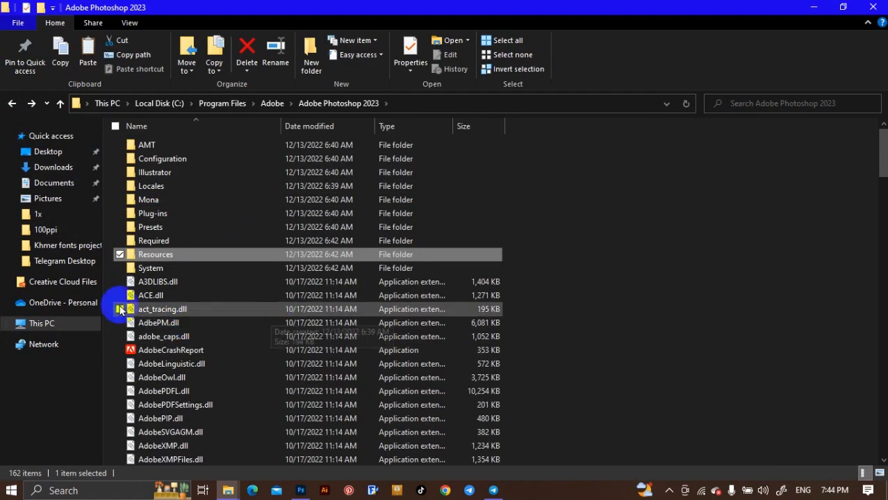
right_click(152, 254)
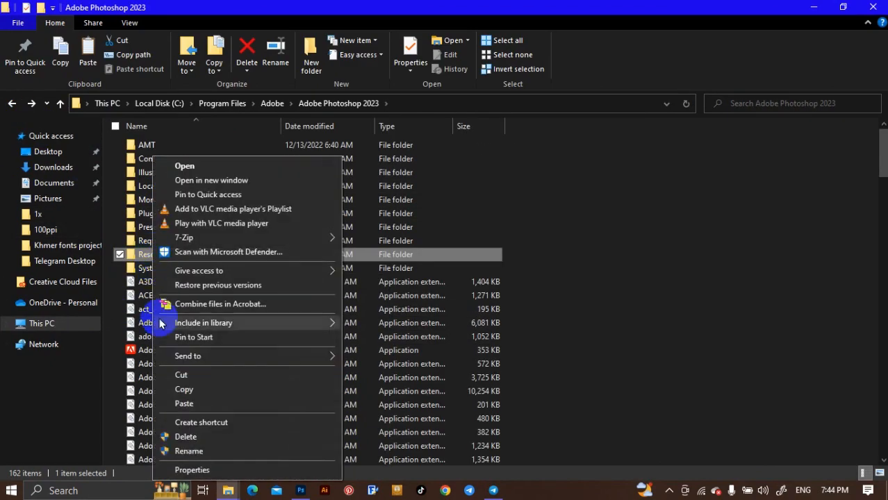
click(203, 390)
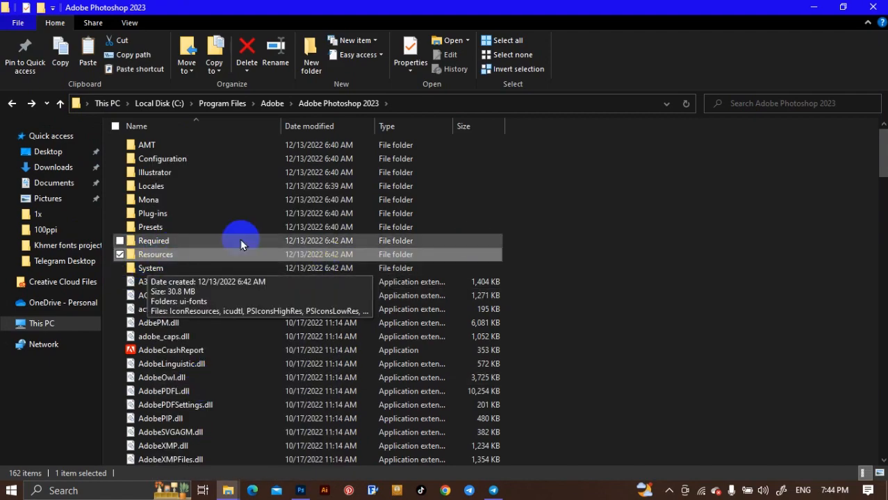
click(815, 7)
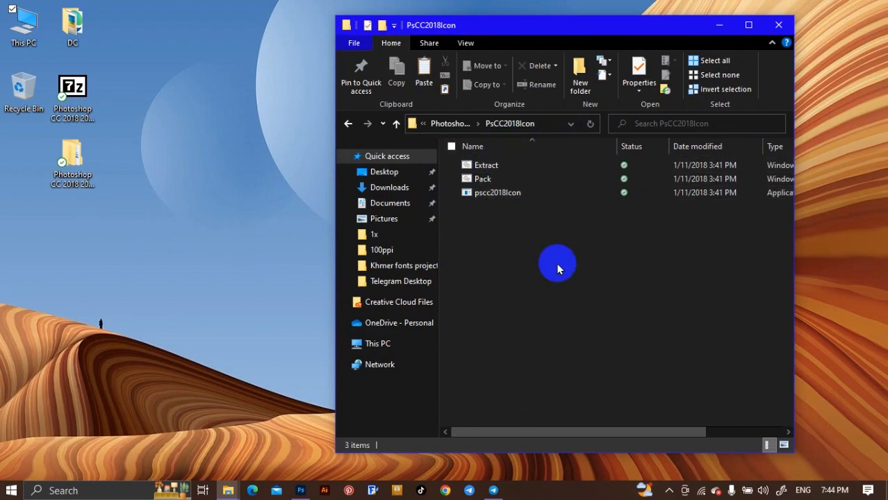
right_click(517, 239)
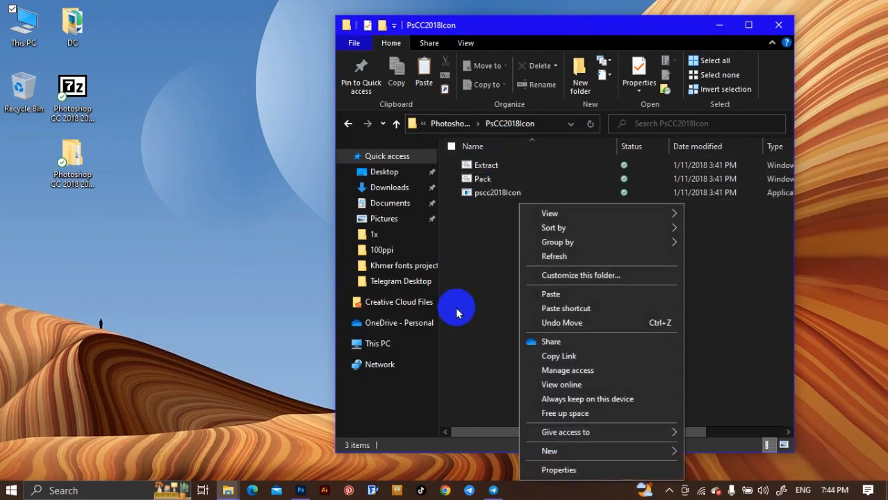
click(590, 295)
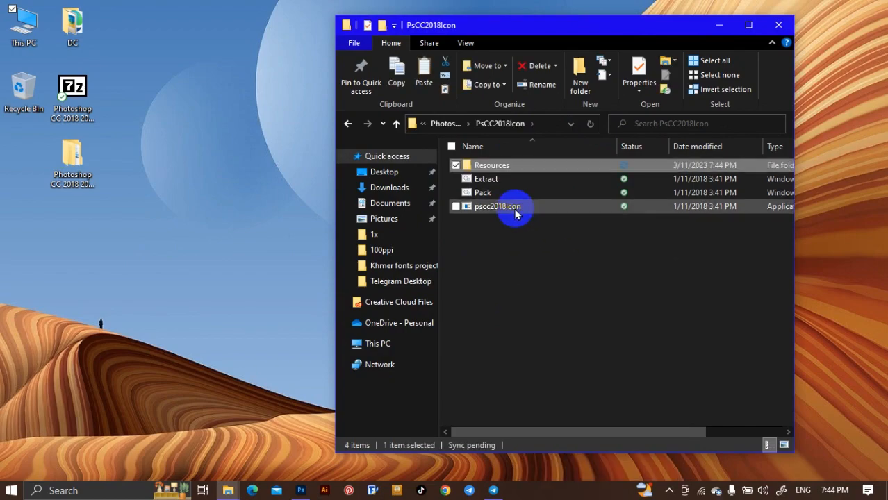
Run the Extract command script in the PsCC2018Icon folder and maximise the folder window.
click(506, 180)
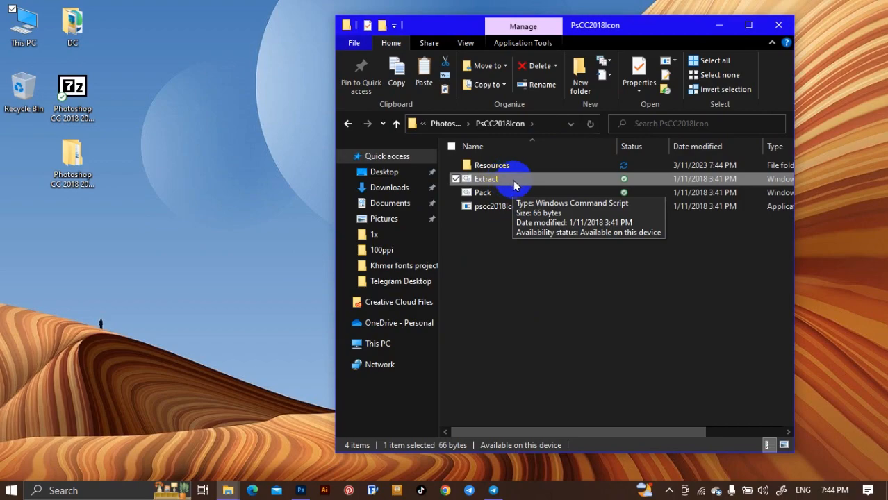
double_click(535, 180)
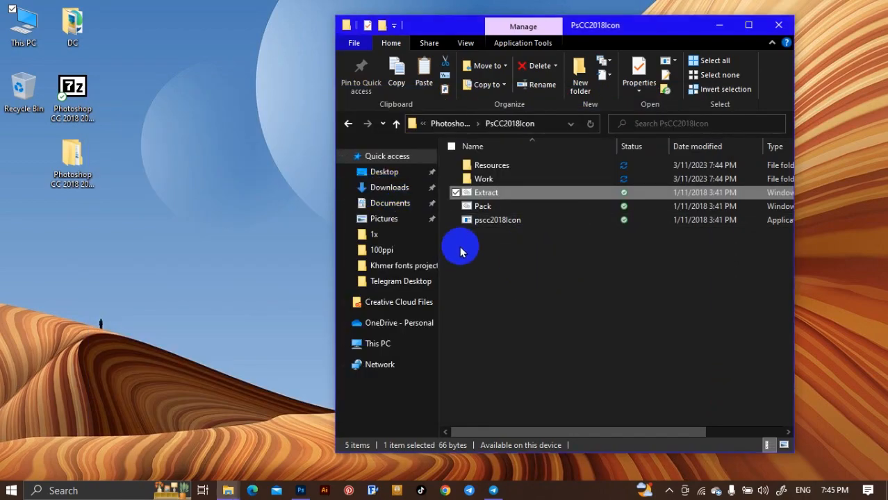
click(748, 26)
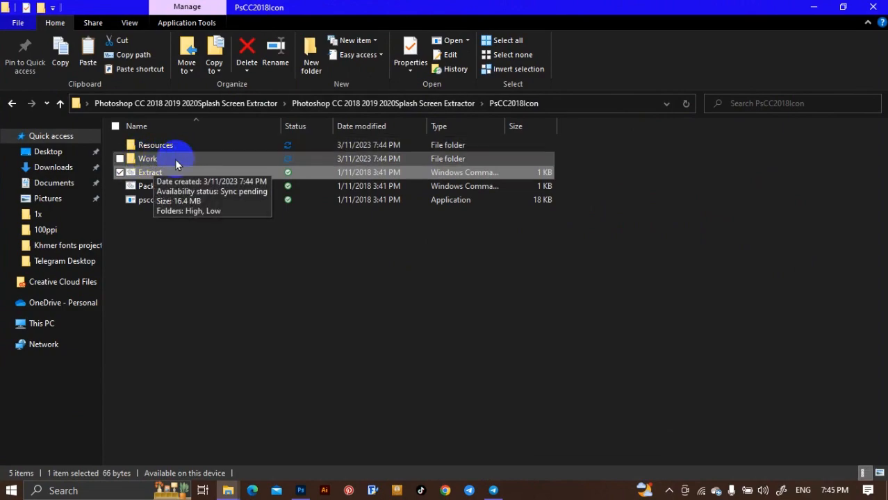
Open the High subfolder of the extracted Work folder.
click(268, 240)
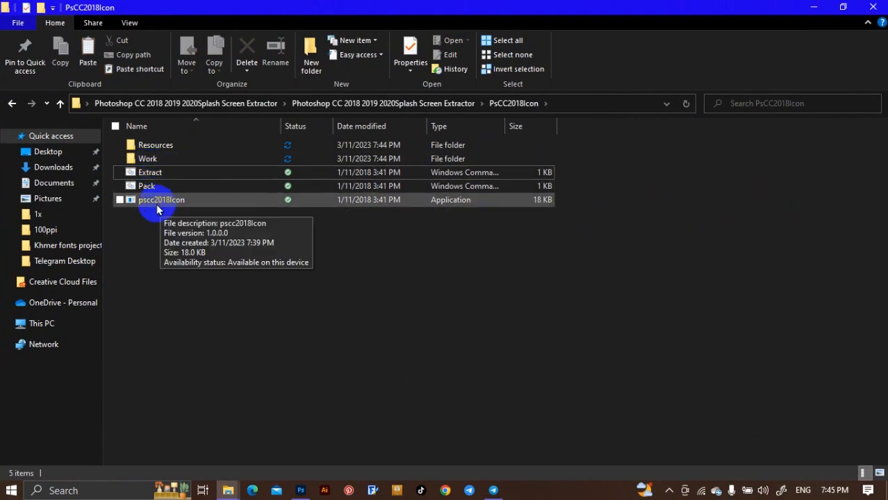
double_click(160, 159)
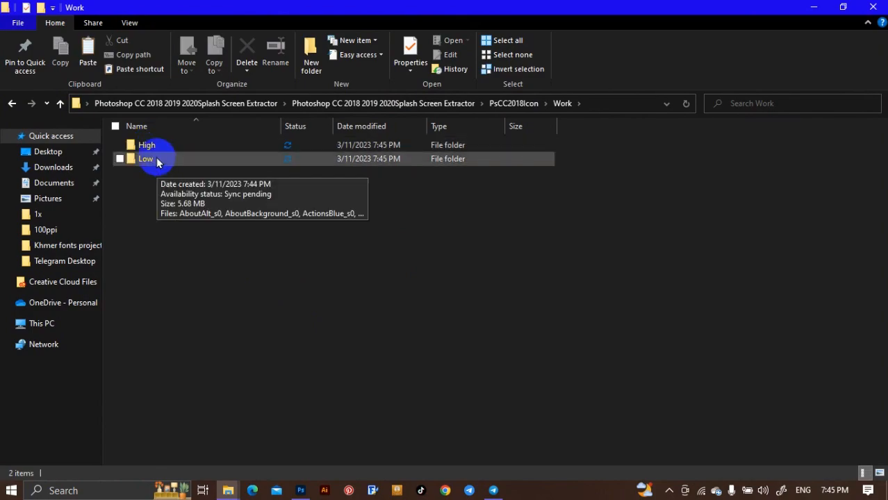
double_click(170, 145)
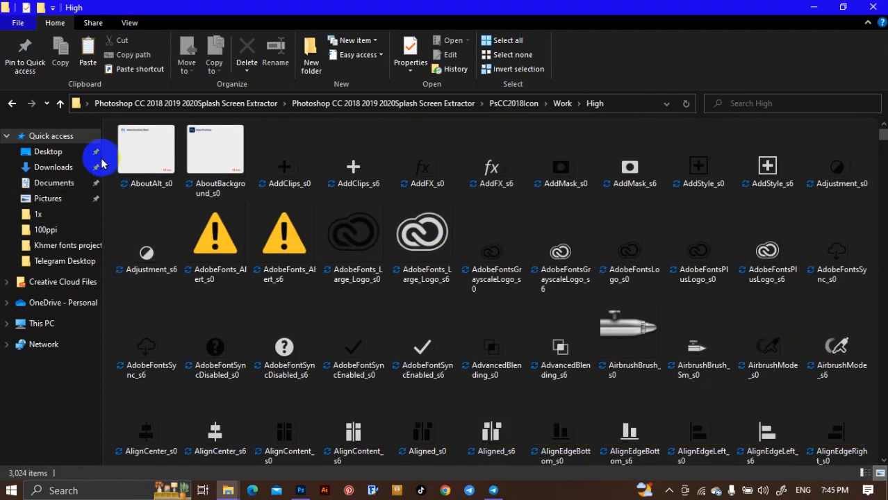
Open the SplashBackground_s0 image from the Low subfolder of the Work folder in Photoshop.
click(12, 105)
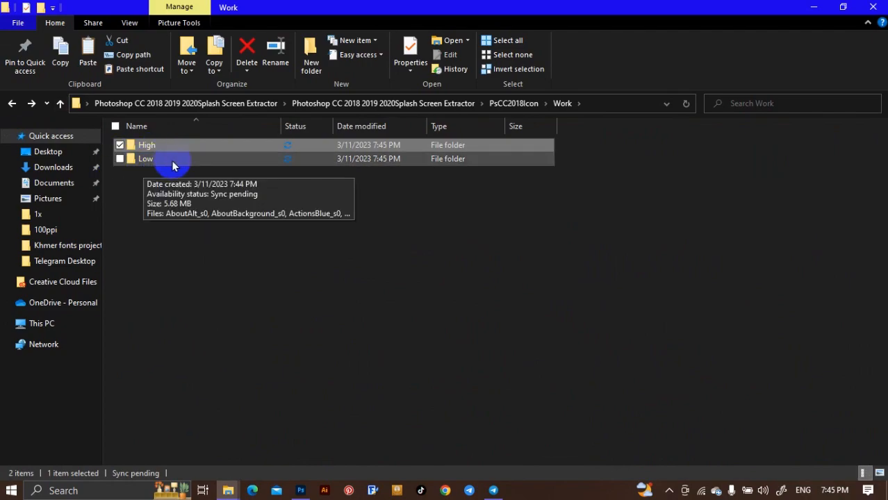
double_click(173, 161)
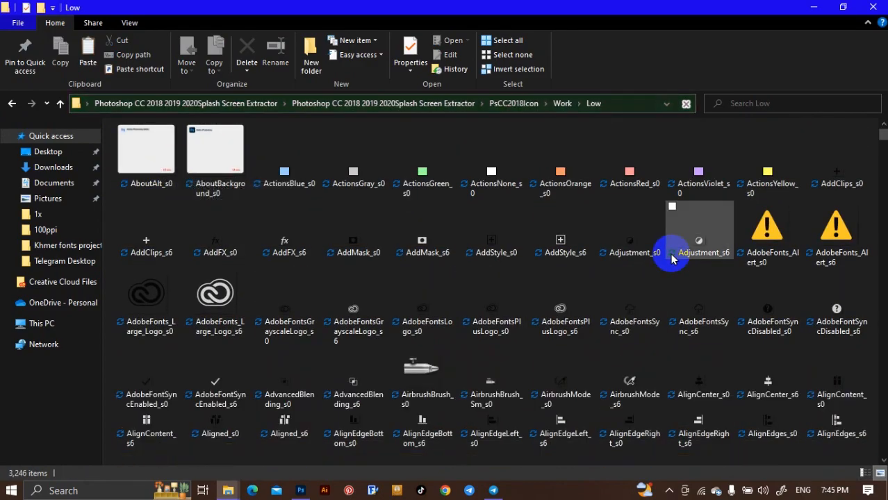
scroll(671, 259, down, 10)
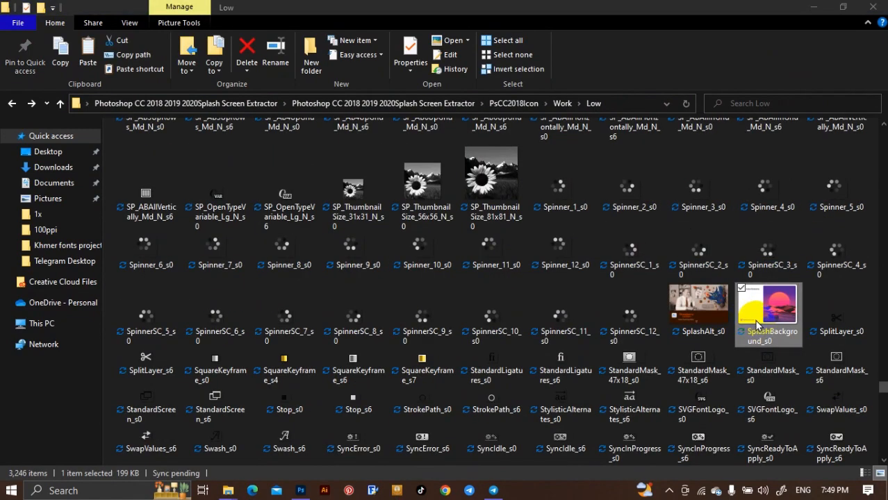
click(757, 344)
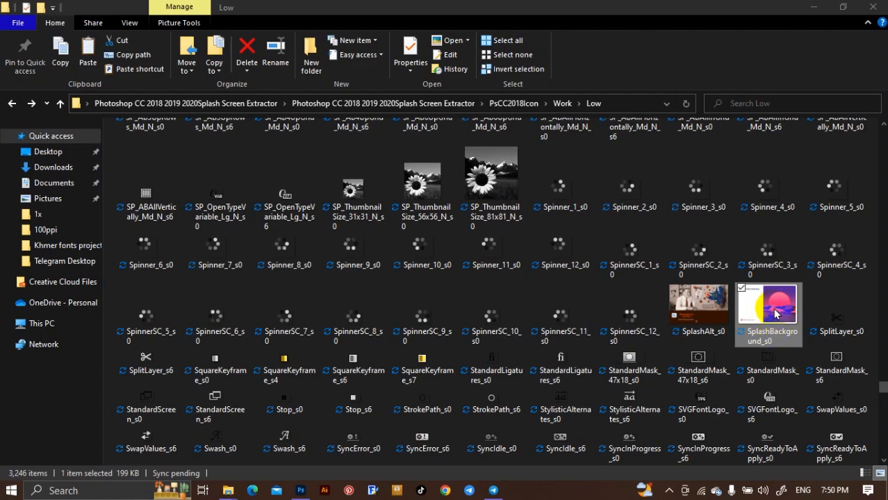
drag(776, 314, 323, 284)
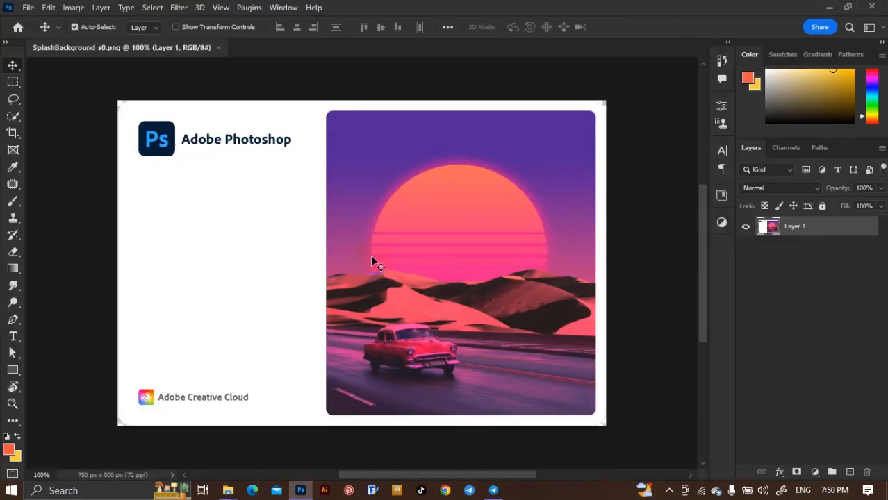
Draw a rectangle about 413 x 467 px over the sunset picture and lower its layer opacity to 68%.
scroll(459, 175, up, 7)
scroll(452, 175, down, 7)
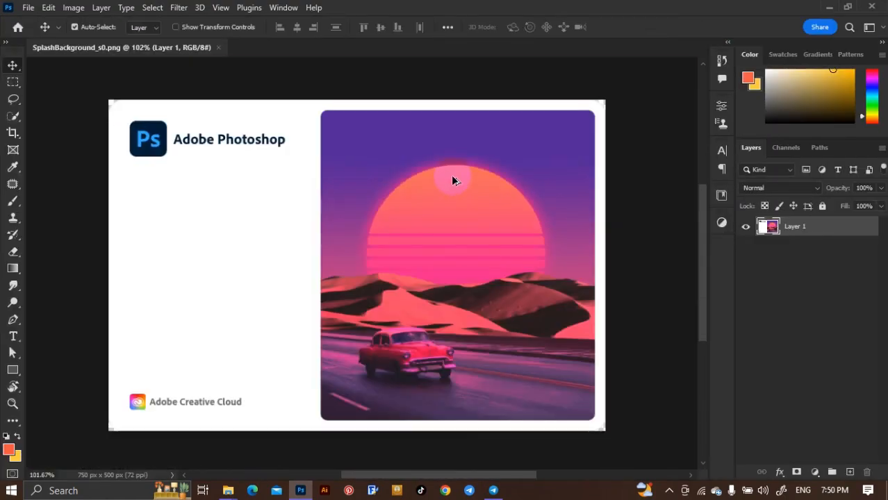
scroll(451, 175, down, 1)
scroll(473, 173, up, 2)
scroll(472, 174, down, 1)
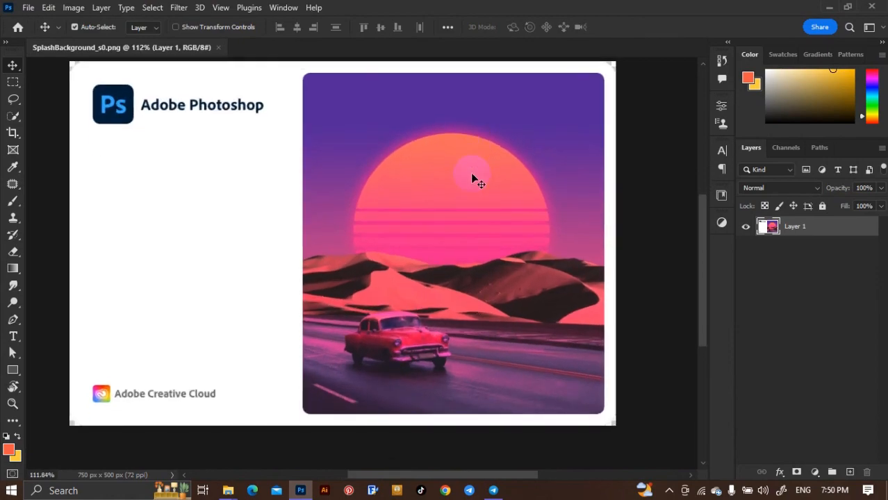
scroll(470, 174, up, 1)
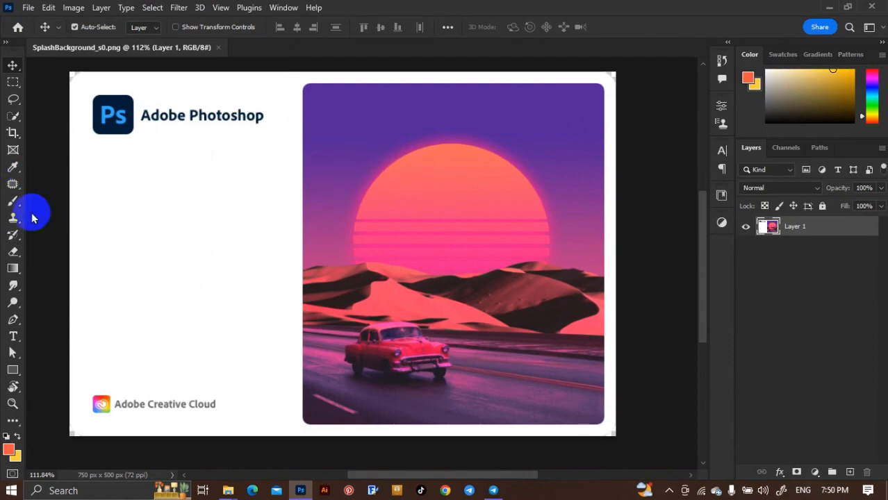
click(12, 372)
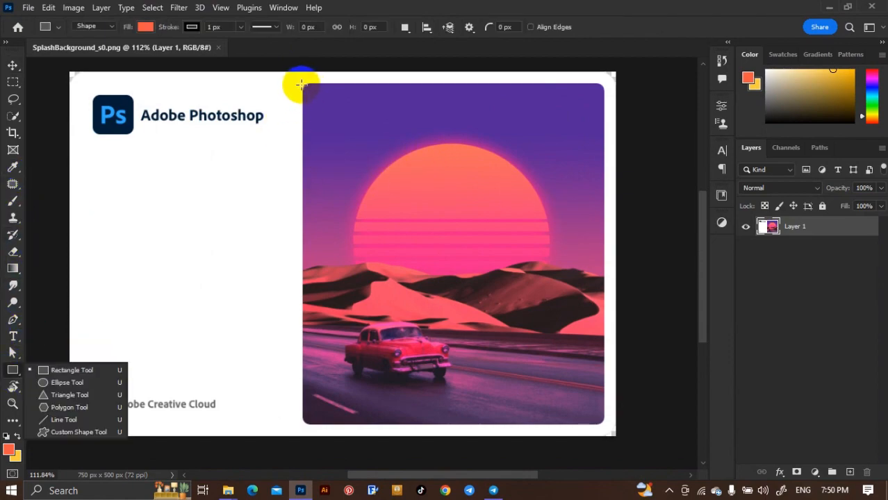
drag(303, 84, 604, 426)
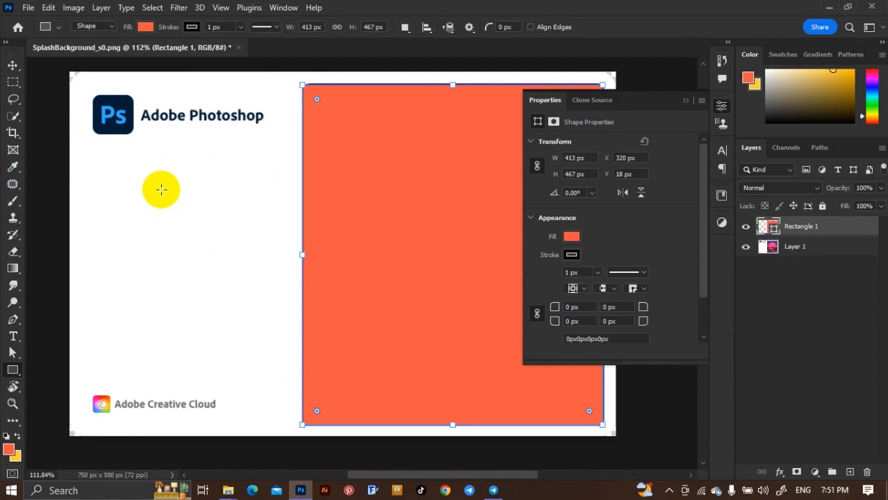
click(722, 105)
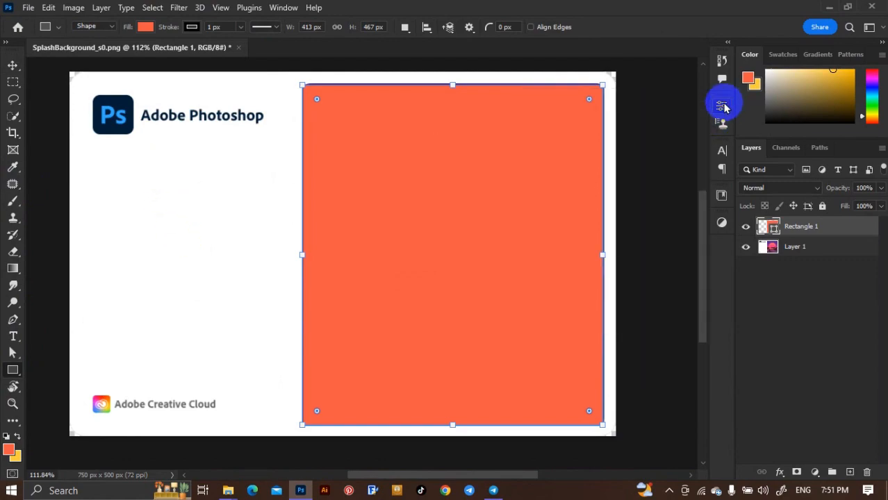
scroll(538, 86, up, 5)
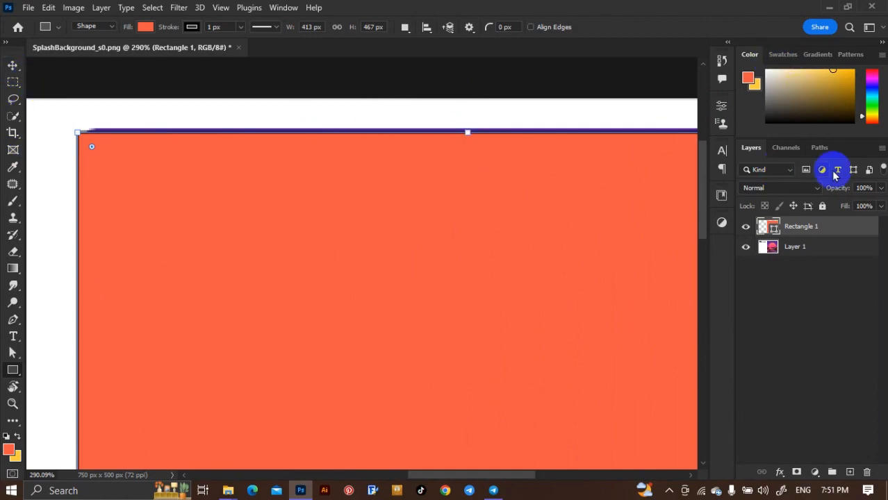
drag(837, 193, 825, 196)
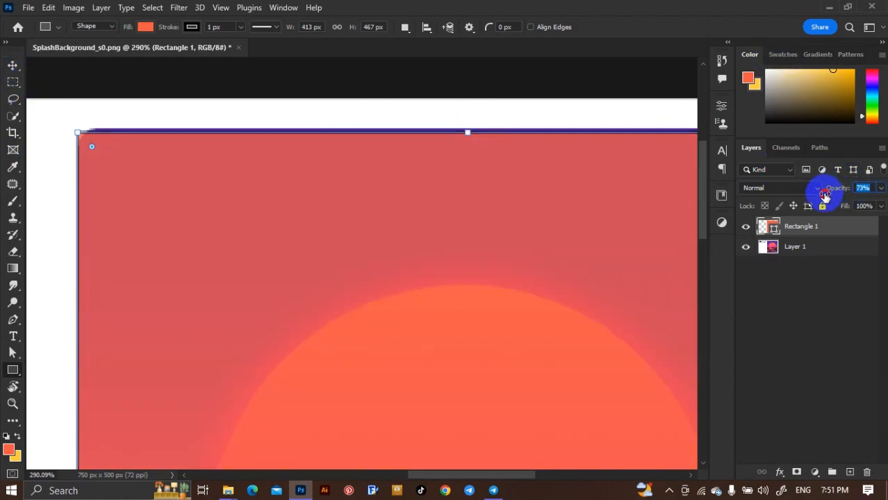
Transform the rectangle so its top, bottom and right edges line up with the edges of the sunset picture.
scroll(459, 130, up, 2)
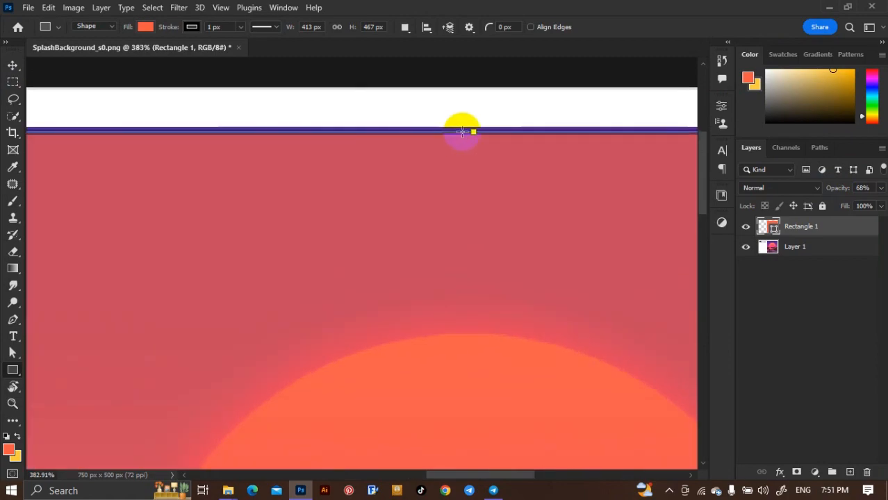
key(v)
key(ctrl+t)
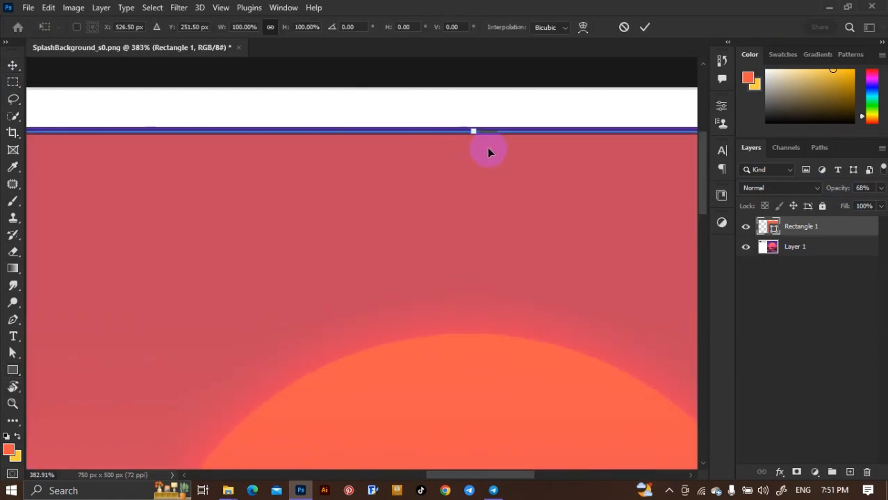
drag(476, 131, 476, 123)
scroll(458, 157, down, 5)
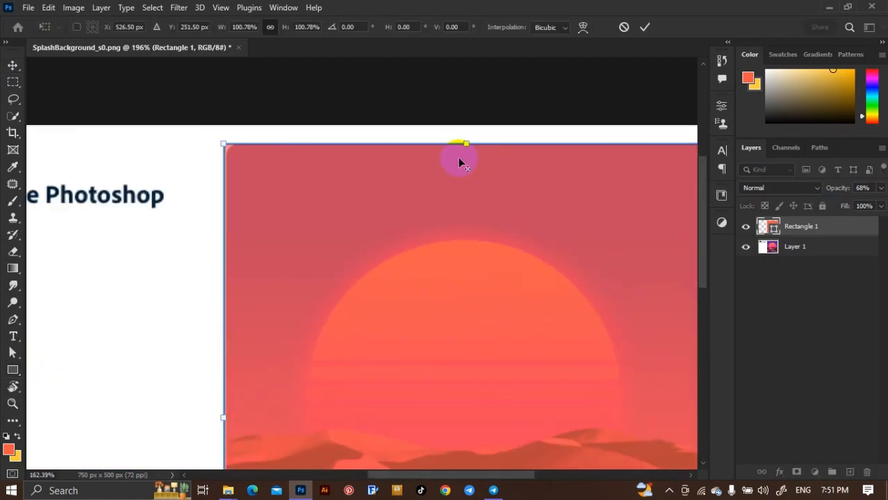
scroll(459, 415, up, 6)
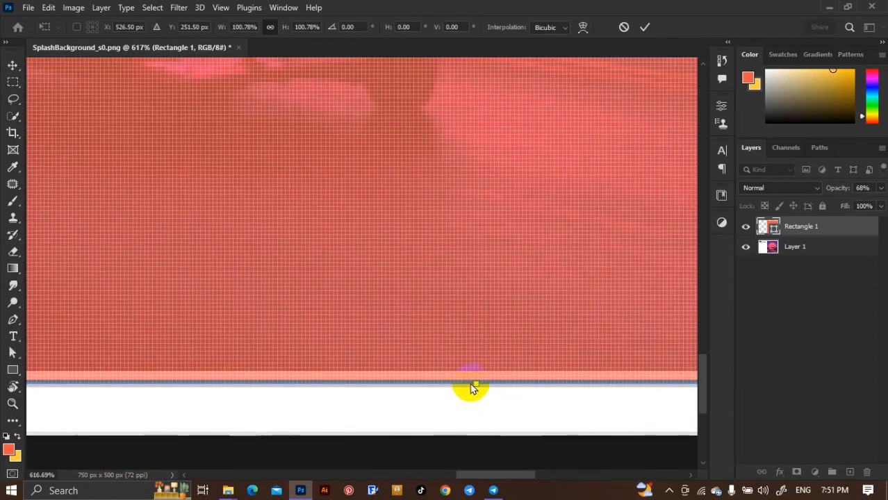
drag(472, 380, 473, 374)
scroll(462, 358, down, 5)
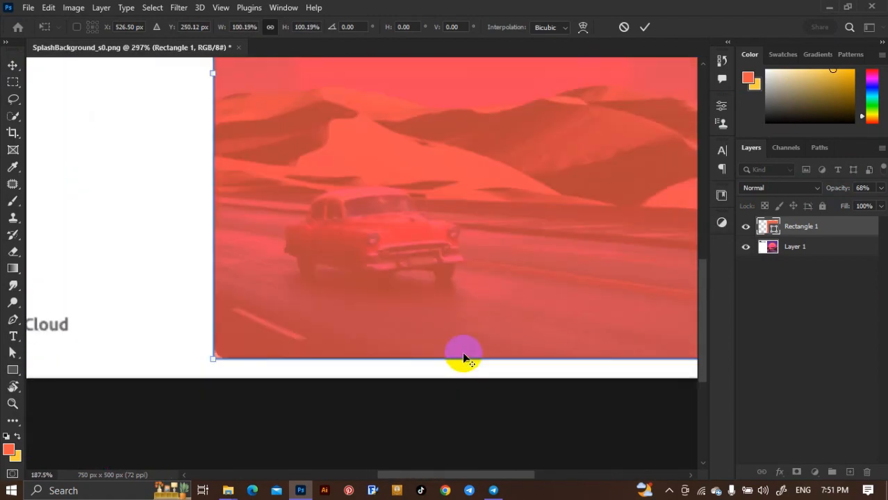
scroll(646, 192, up, 6)
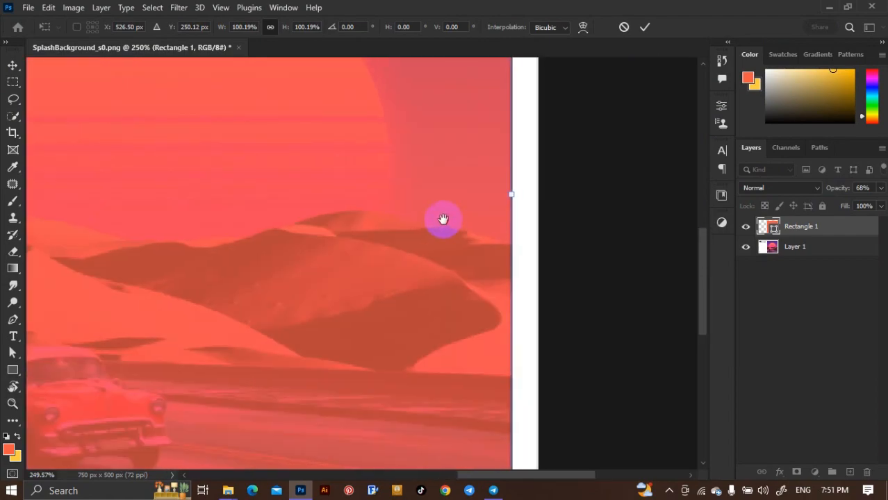
drag(500, 196, 504, 197)
click(723, 106)
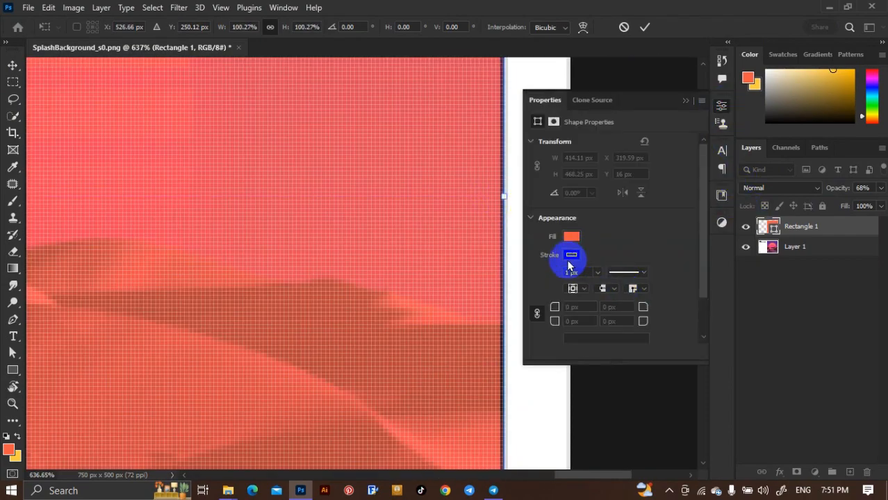
click(723, 105)
key(Return)
Remove the stroke from the rectangle shape.
click(723, 105)
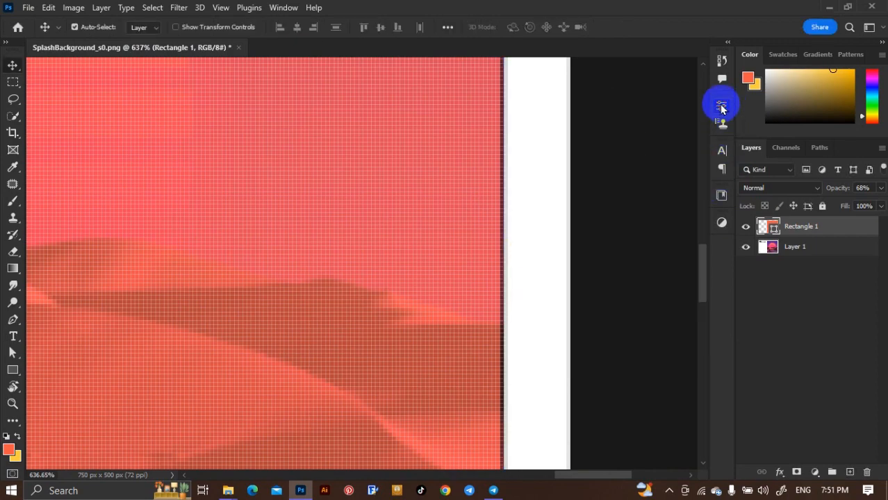
click(573, 254)
click(548, 271)
click(723, 106)
Transform the rectangle so its left edge lines up with the left edge of the sunset picture.
scroll(602, 226, down, 10)
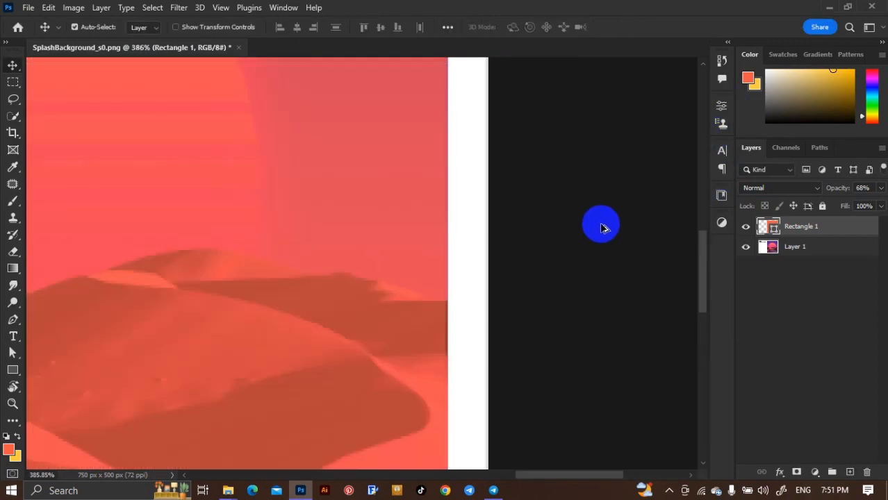
scroll(207, 228, up, 5)
scroll(207, 228, up, 3)
key(ctrl+t)
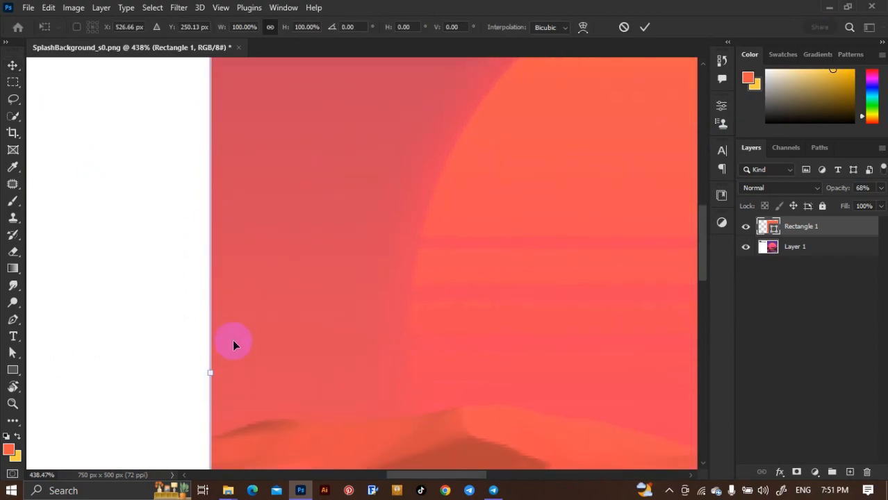
drag(211, 373, 216, 377)
scroll(276, 328, down, 5)
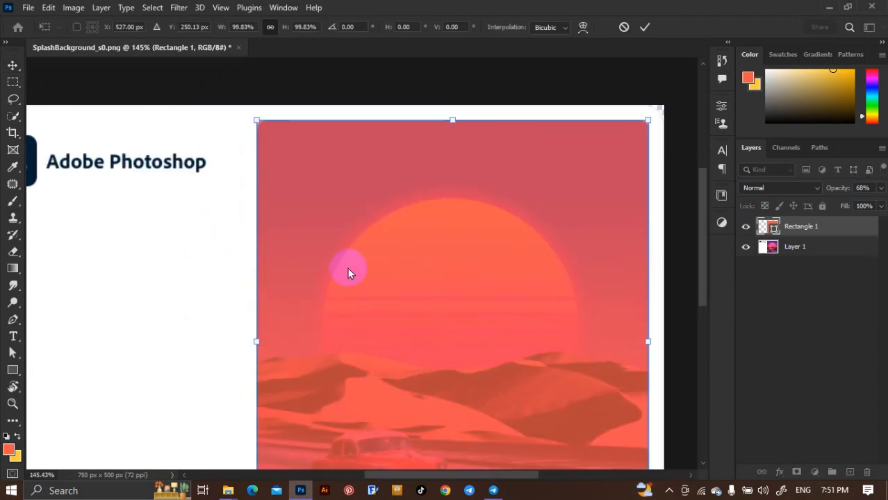
click(645, 27)
Round all four corners of the rectangle with a linked radius of 10 px to match the sunset picture's corners.
scroll(306, 142, up, 4)
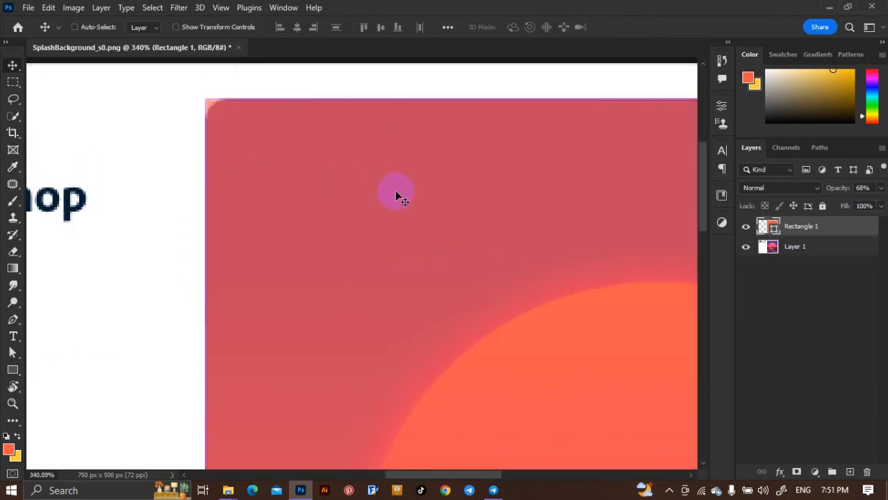
click(722, 169)
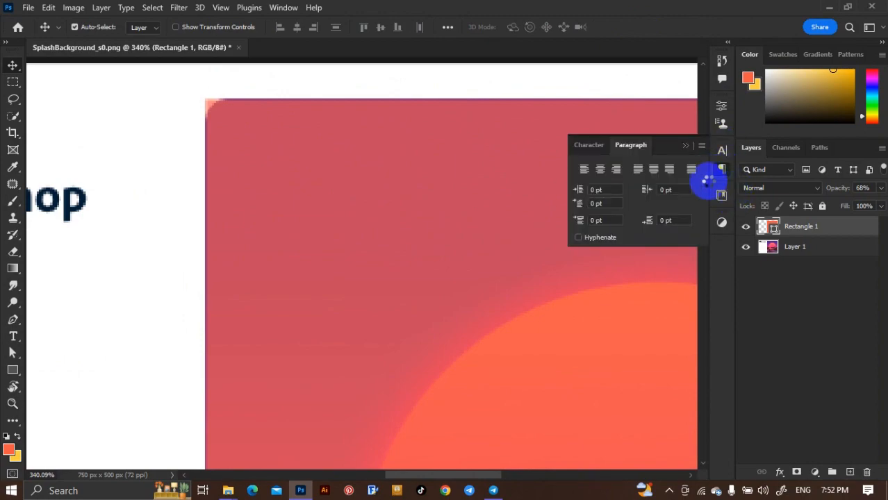
click(398, 156)
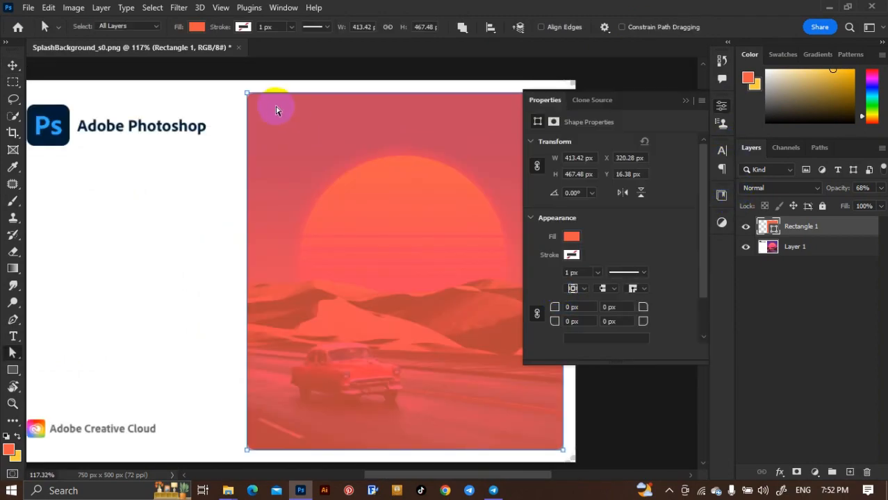
scroll(269, 105, up, 9)
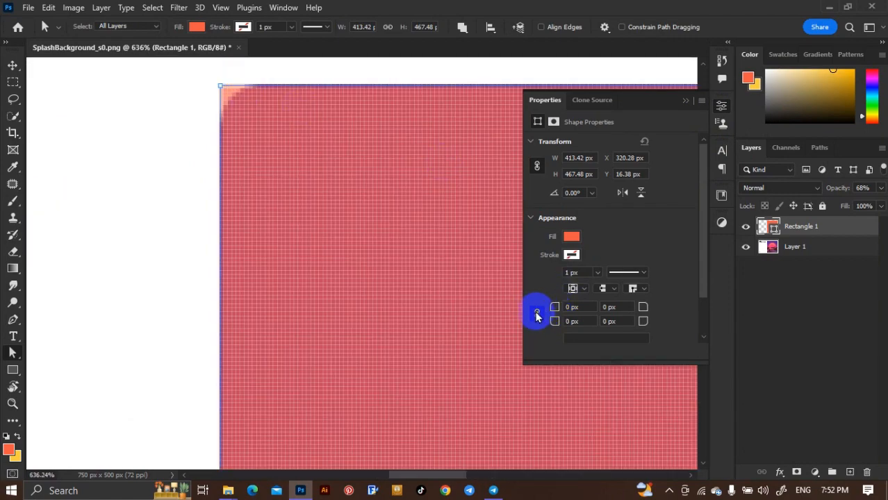
click(536, 314)
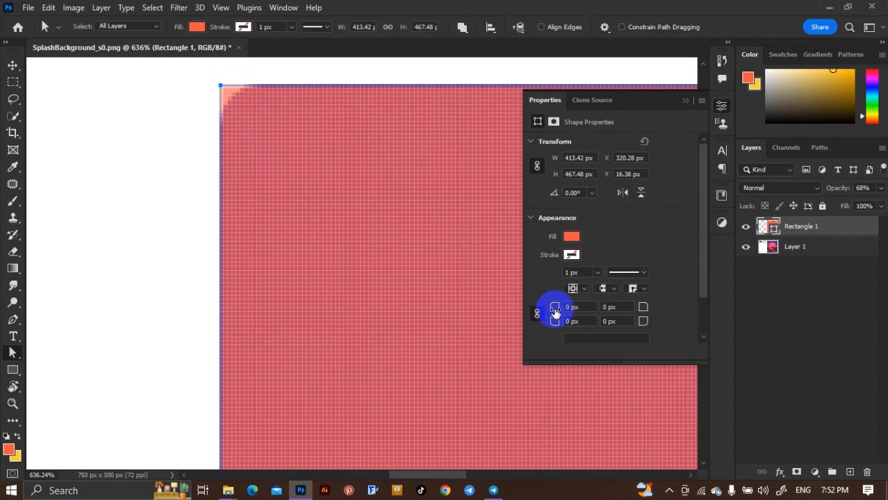
drag(556, 312, 563, 313)
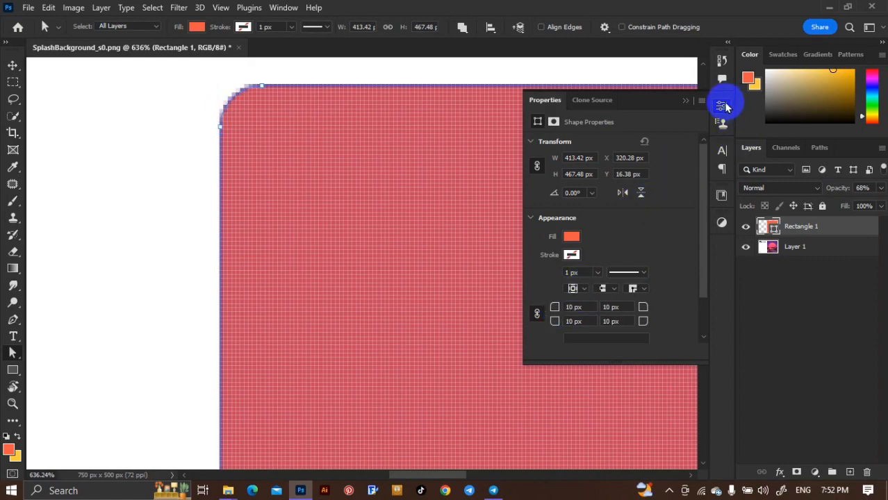
click(422, 172)
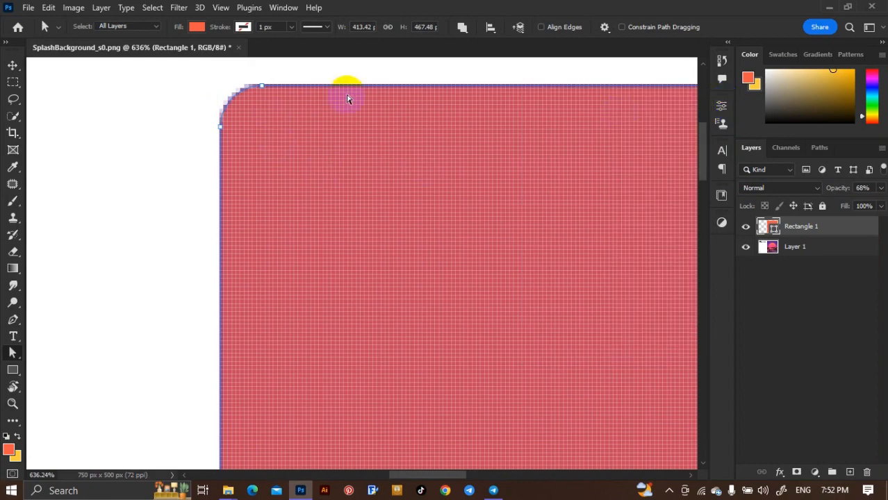
Switch to the Move tool and set the rectangle layer's opacity back to 100%.
click(11, 66)
scroll(445, 182, down, 10)
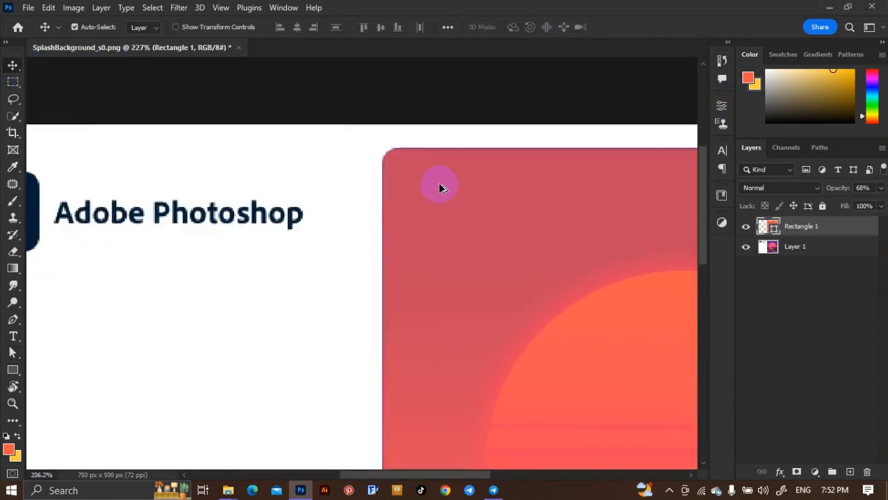
scroll(449, 190, up, 2)
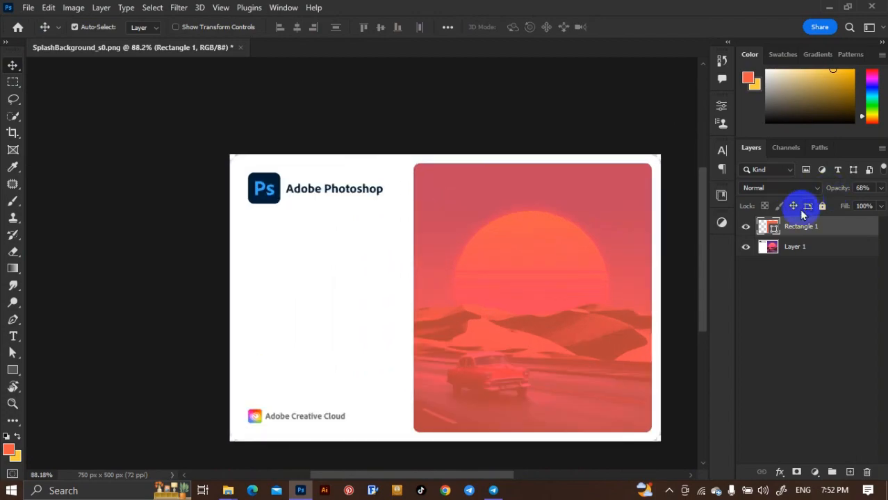
drag(838, 191, 858, 191)
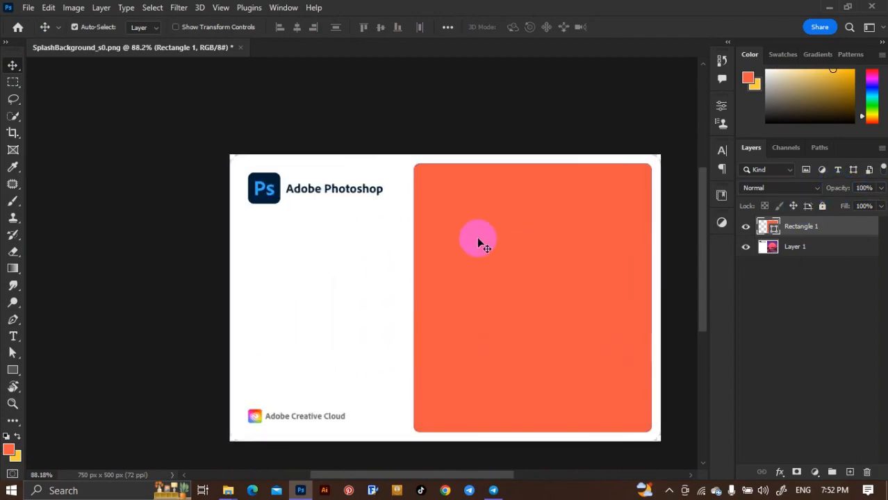
scroll(514, 238, down, 2)
scroll(548, 237, up, 2)
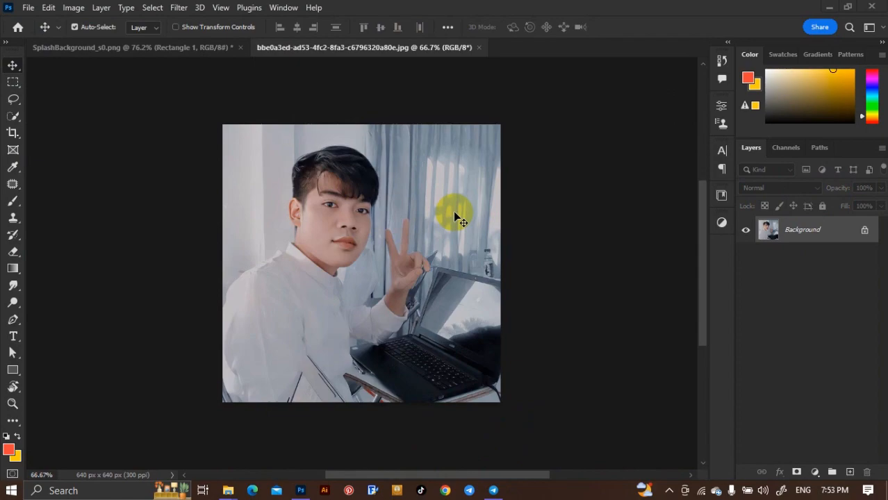
Copy the portrait photo into the SplashBackground_s0.png document and place it over the red rectangle artwork area.
scroll(456, 214, down, 2)
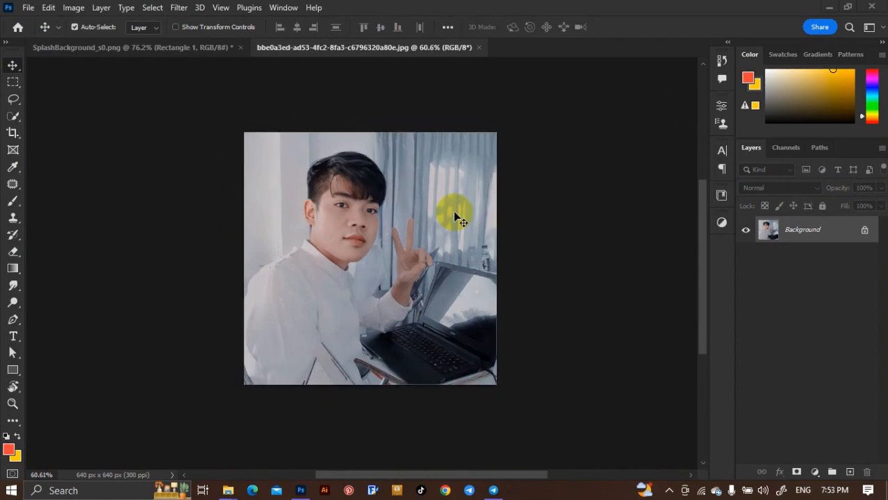
scroll(292, 207, up, 3)
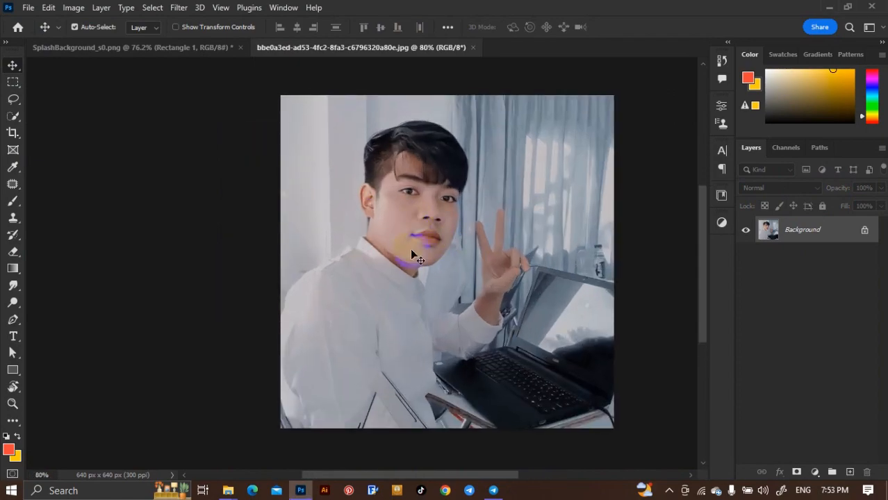
drag(442, 258, 535, 316)
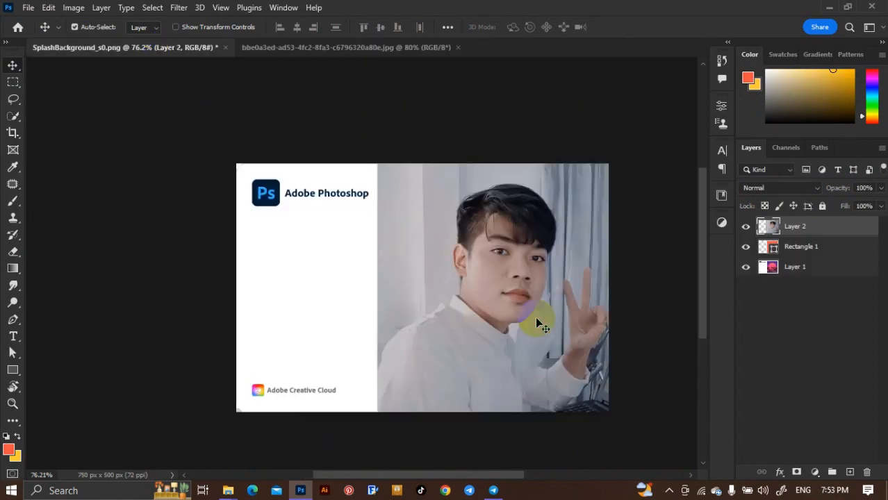
scroll(341, 237, down, 2)
Keep the photo layer directly above Rectangle 1 and clip it to the rounded rectangle with a clipping mask.
drag(787, 246, 788, 229)
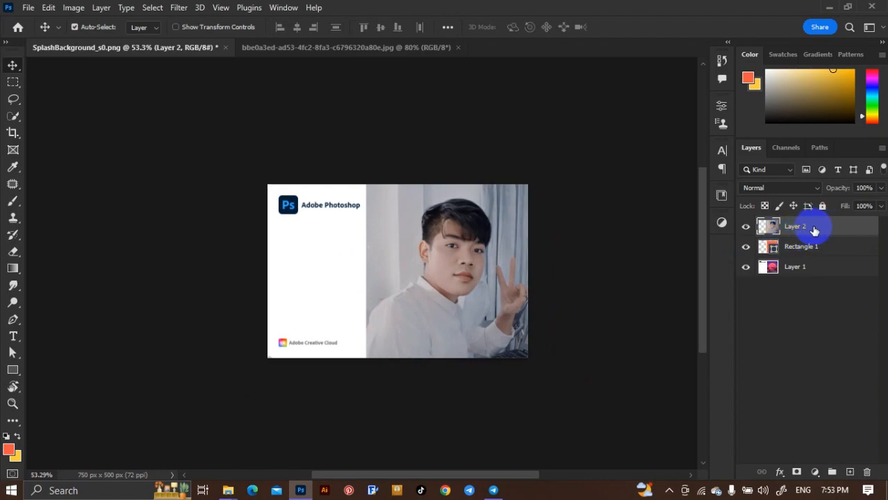
right_click(814, 231)
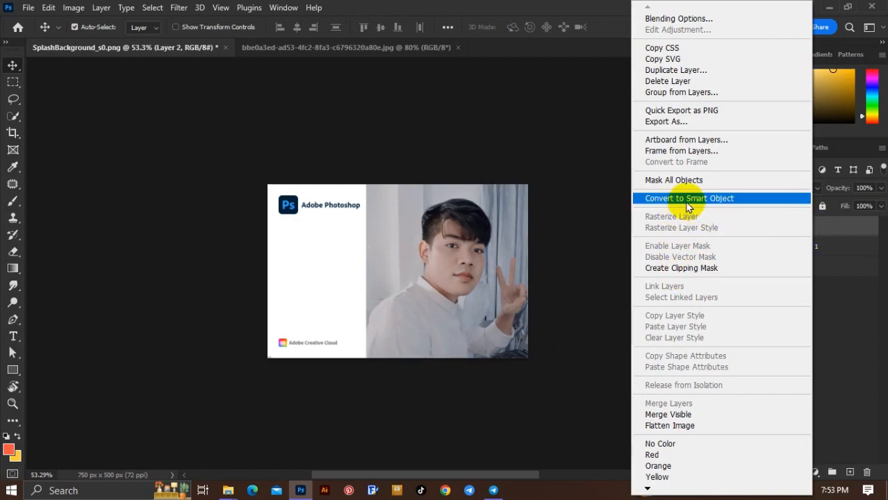
click(679, 268)
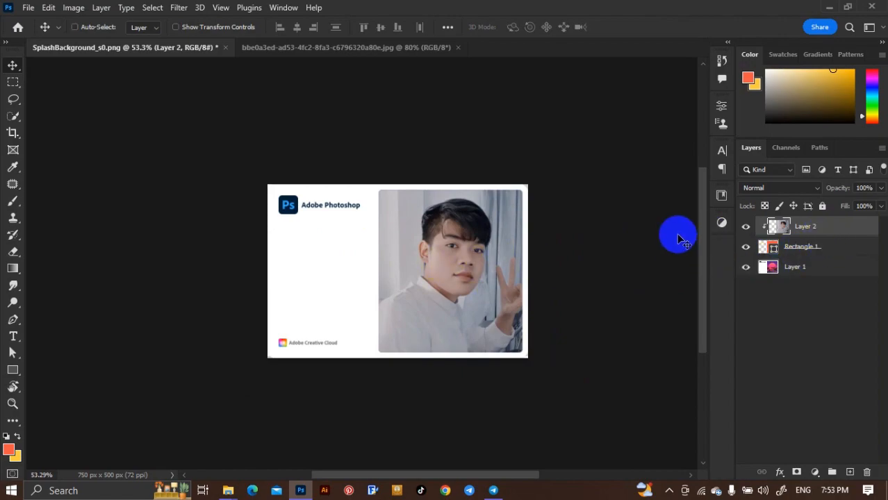
Free-transform the clipped photo to adjust its fit inside the rounded rectangle.
key(ctrl+t)
mouse_move(588, 291)
mouse_down()
mouse_move(562, 292)
mouse_move(571, 294)
mouse_up()
key(ctrl+z)
double_click(445, 254)
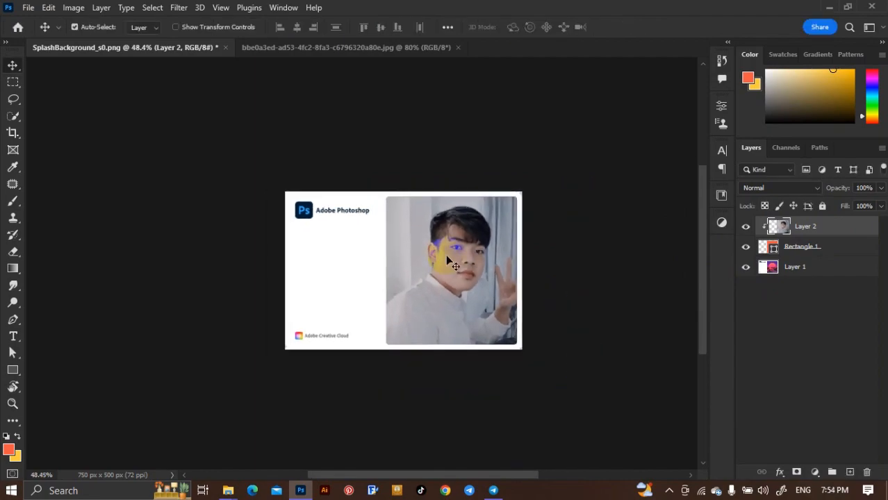
scroll(445, 255, up, 2)
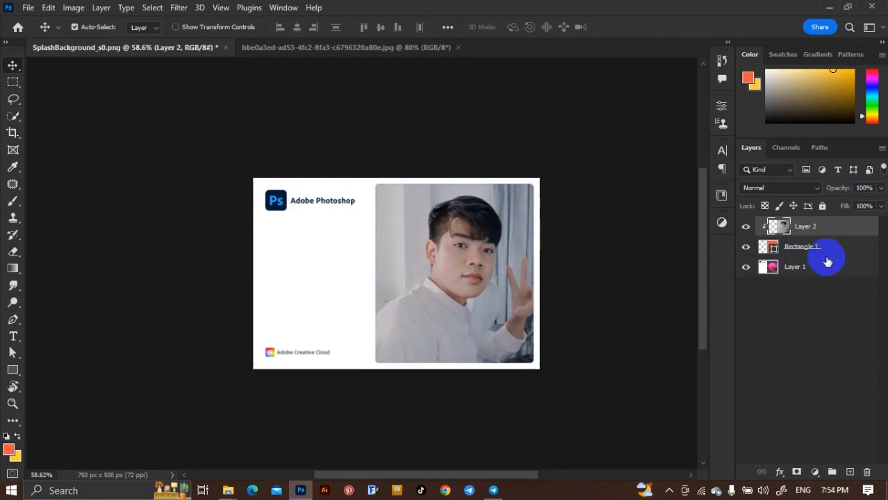
Merge all visible layers into one and save the splash image over SplashBackground_s0.png.
click(805, 249)
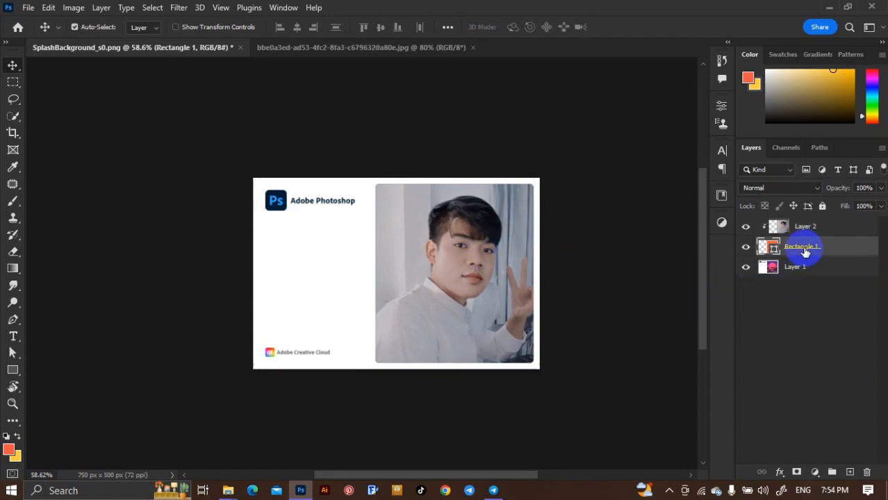
key(ctrl+shift+e)
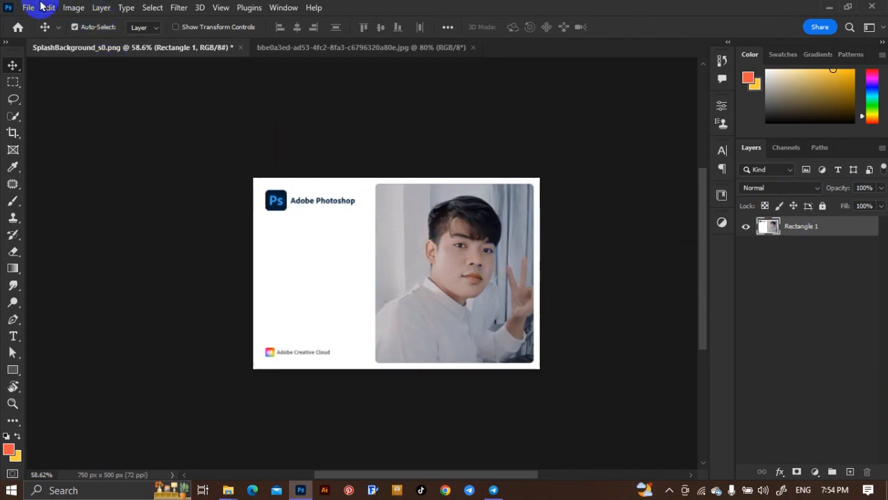
key(ctrl+s)
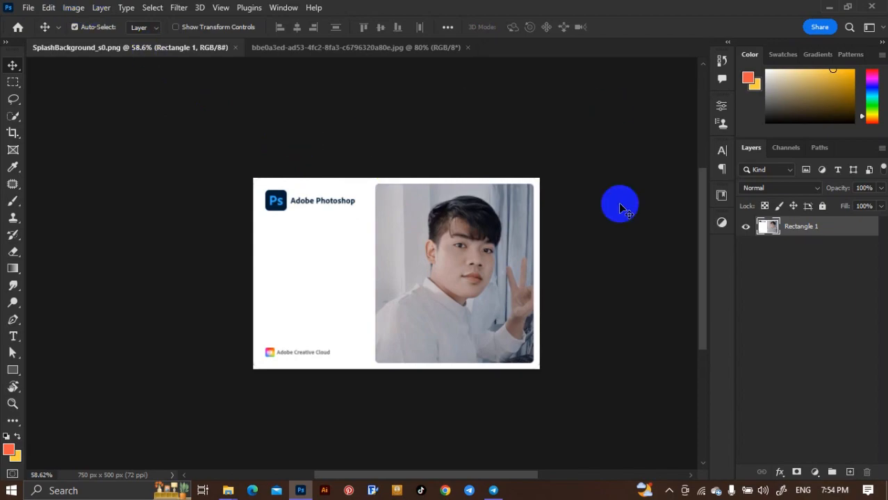
Switch to the Low folder in File Explorer, preview the edited SplashBackground_s0 image and close the preview.
mouse_move(232, 492)
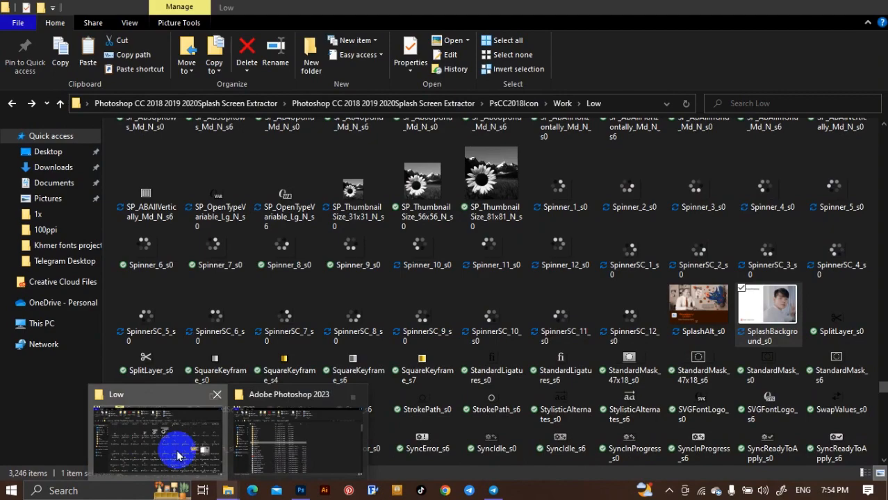
click(177, 455)
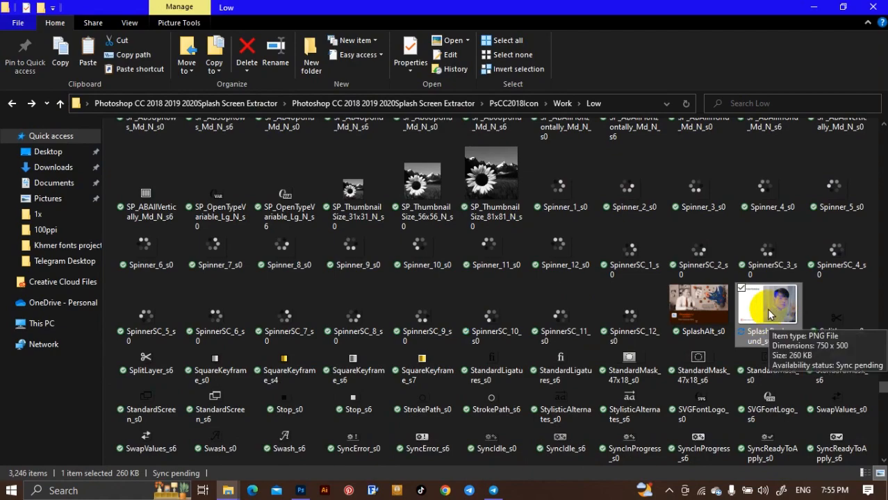
double_click(769, 315)
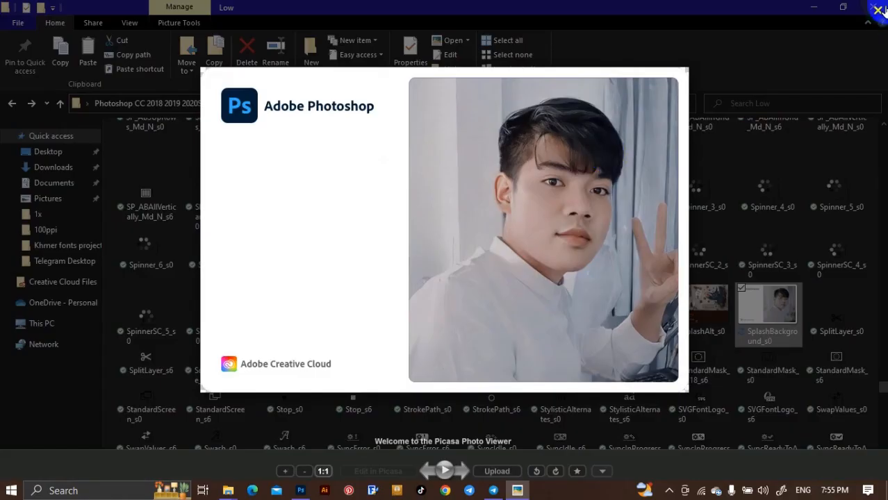
click(876, 10)
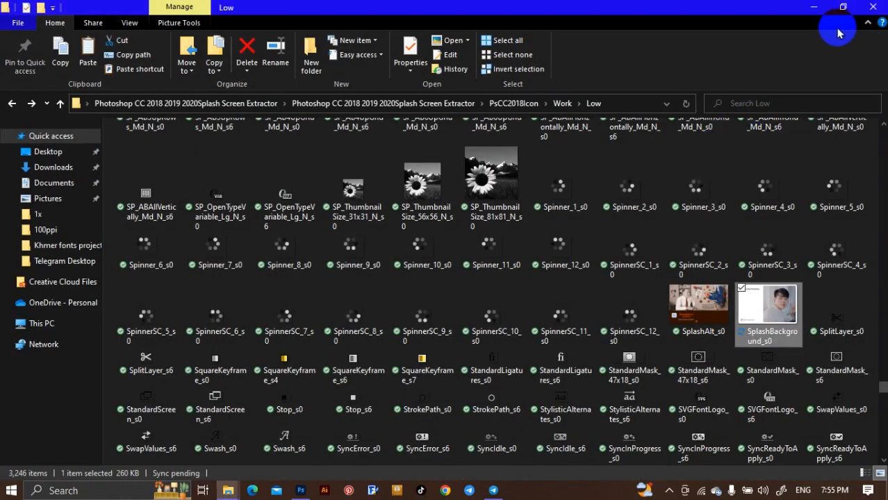
Return to the PsCC2018Icon folder, run the Pack command script and refresh the folder.
click(10, 105)
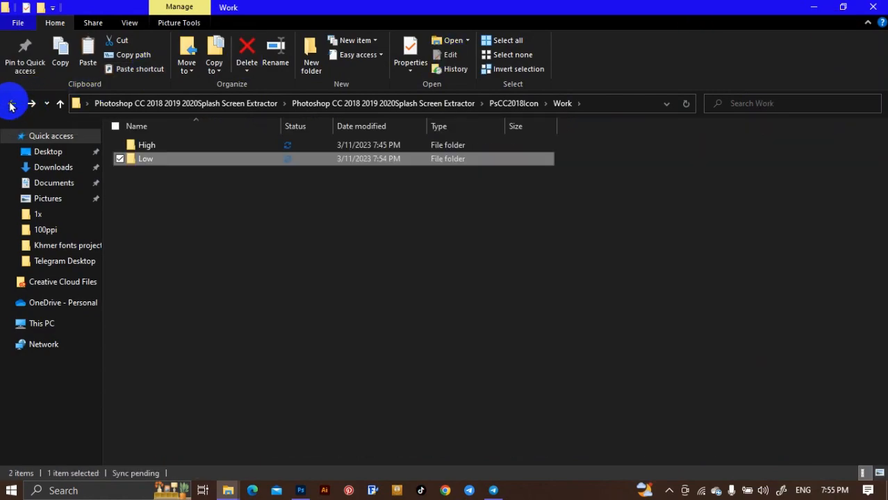
click(10, 104)
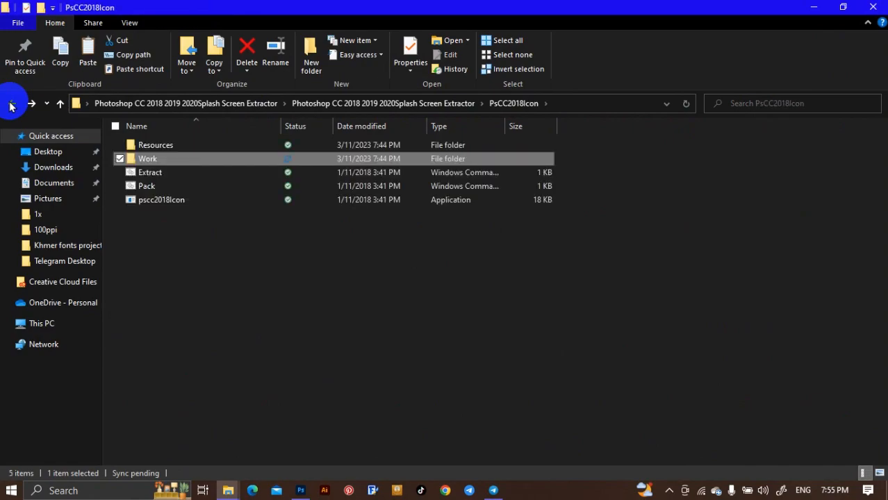
click(198, 235)
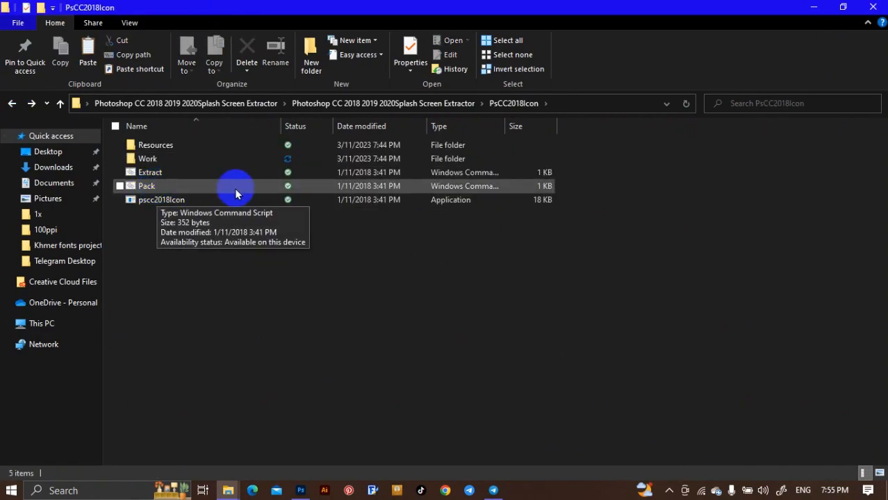
click(169, 192)
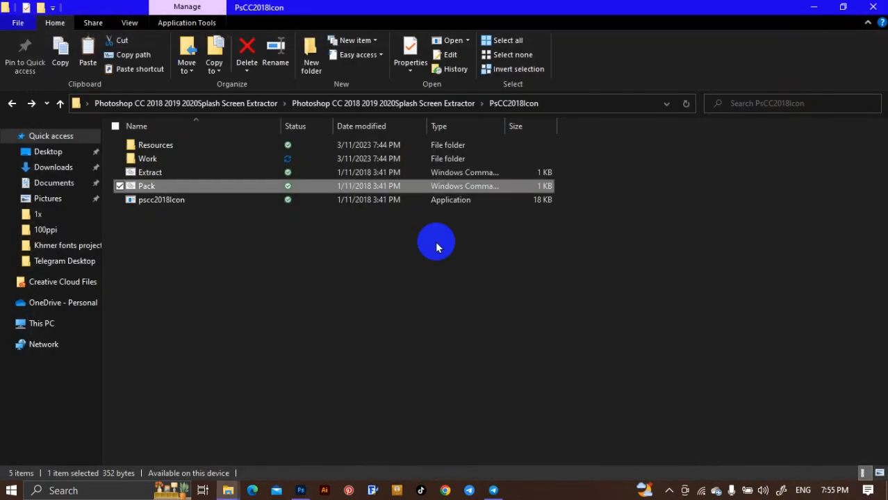
double_click(191, 186)
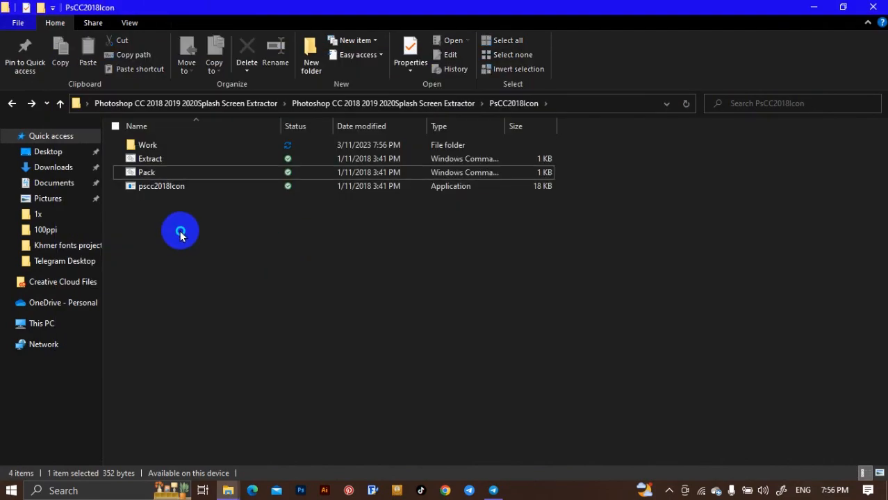
right_click(180, 236)
click(216, 257)
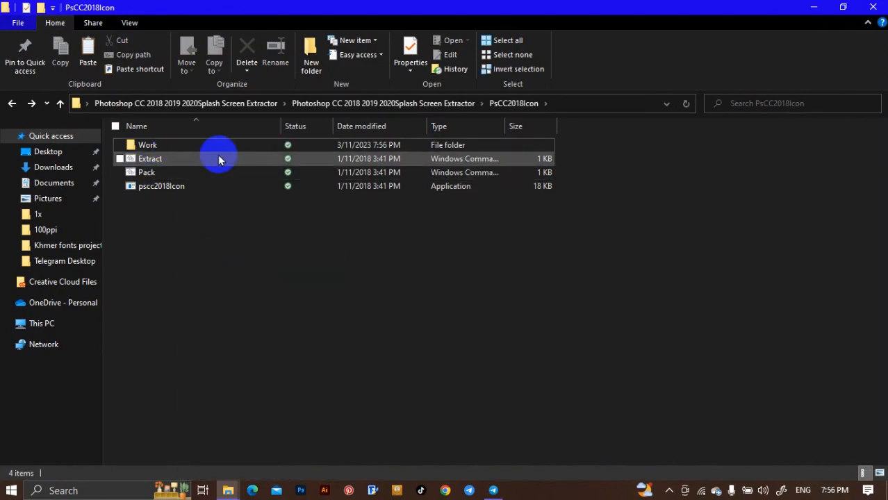
Open the Resources folder inside Work and copy IconResources, PSIconsHighRes and PSIconsLowRes.
double_click(147, 145)
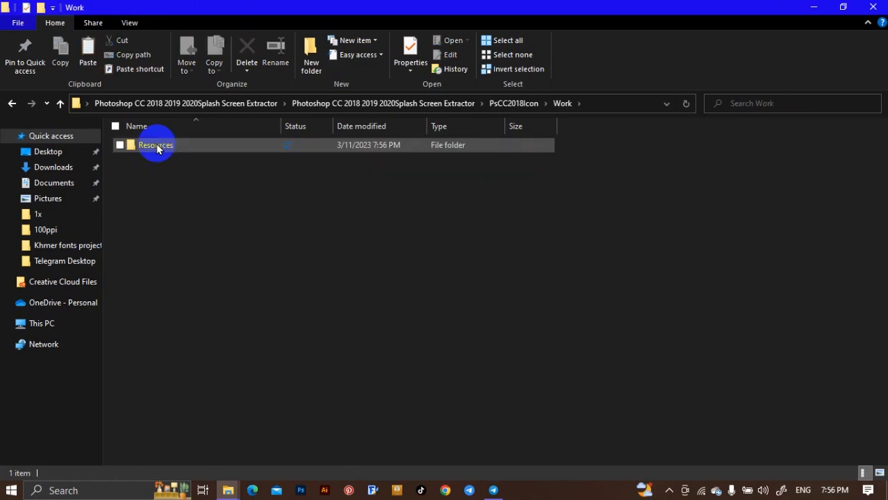
double_click(147, 145)
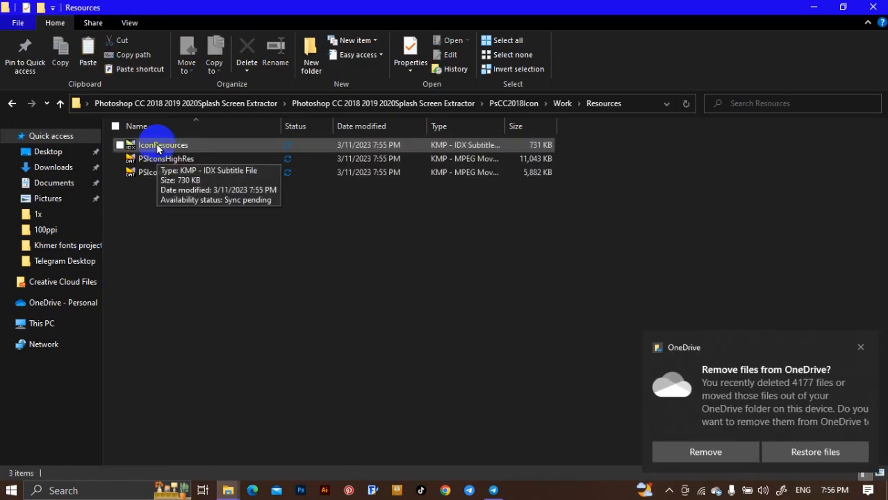
click(11, 103)
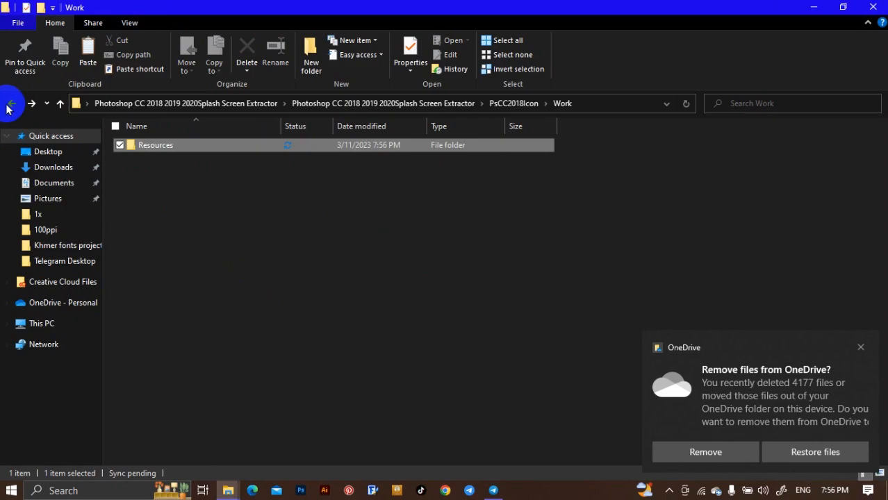
double_click(157, 146)
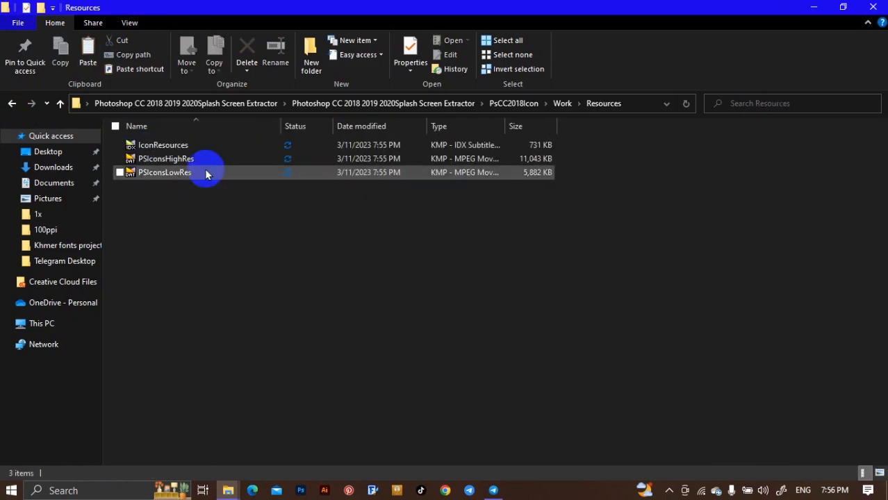
drag(261, 233, 152, 148)
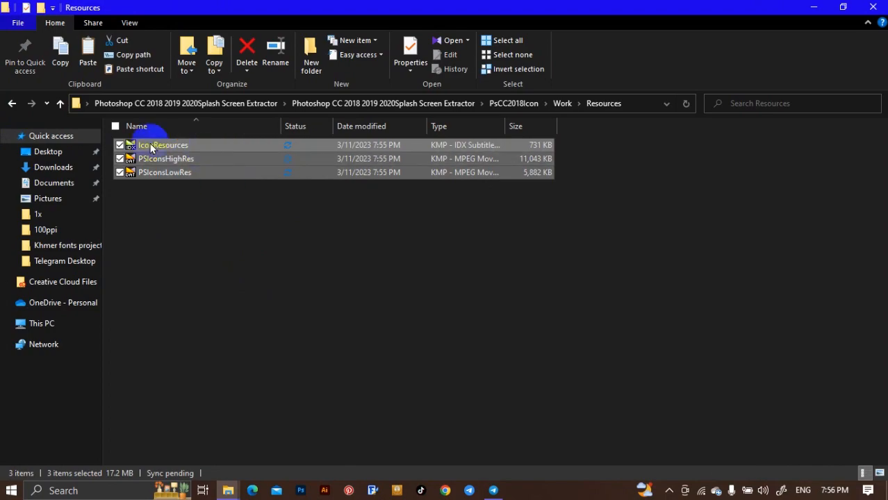
right_click(173, 153)
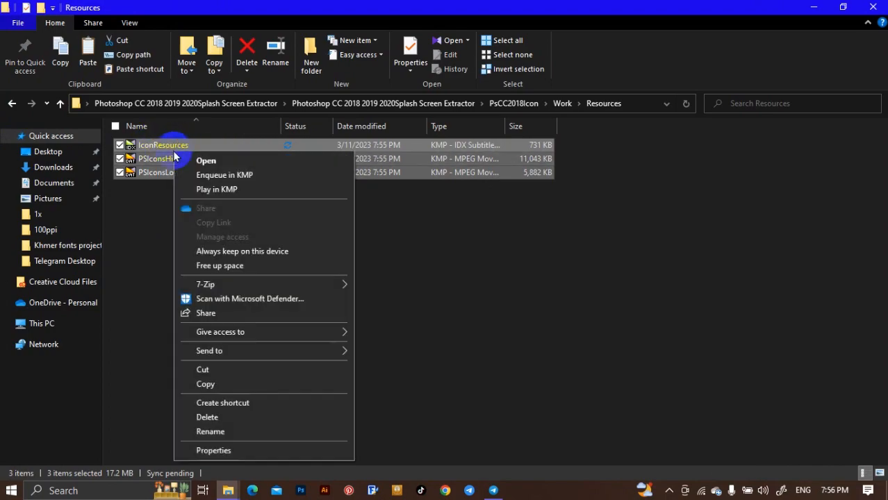
click(212, 383)
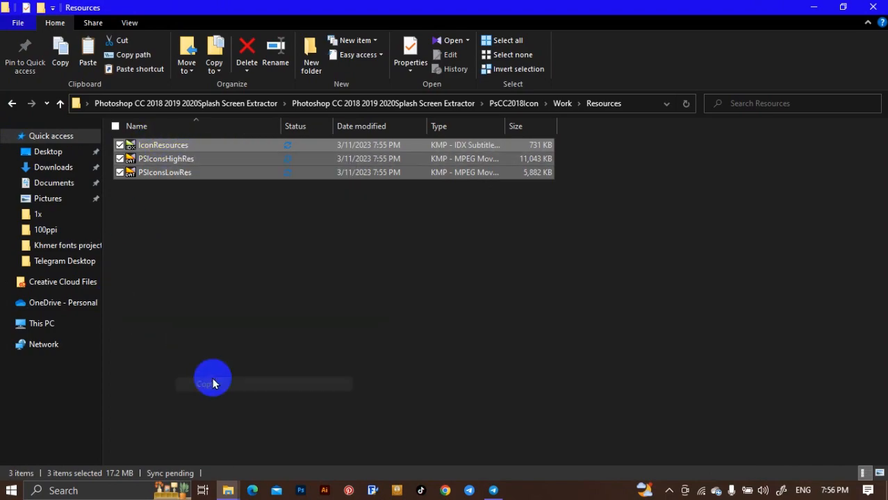
Close the Work Resources window and open the Resources folder inside Adobe Photoshop 2023 in Program Files.
click(872, 7)
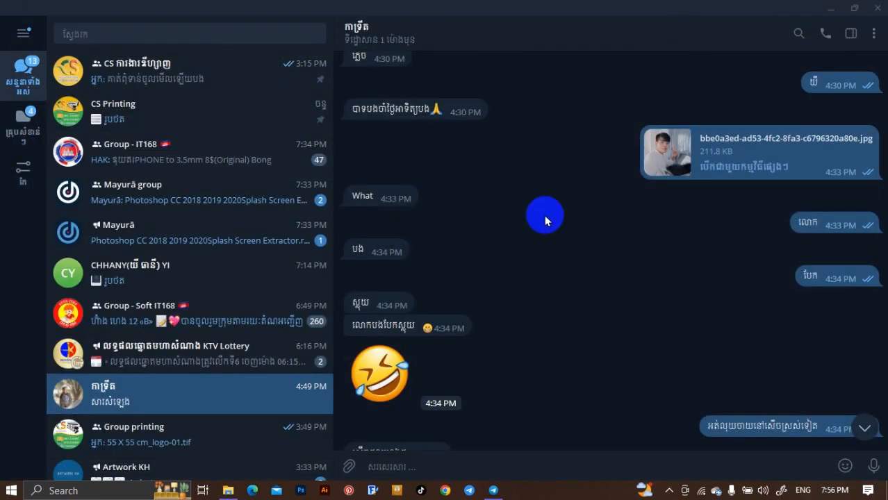
click(228, 489)
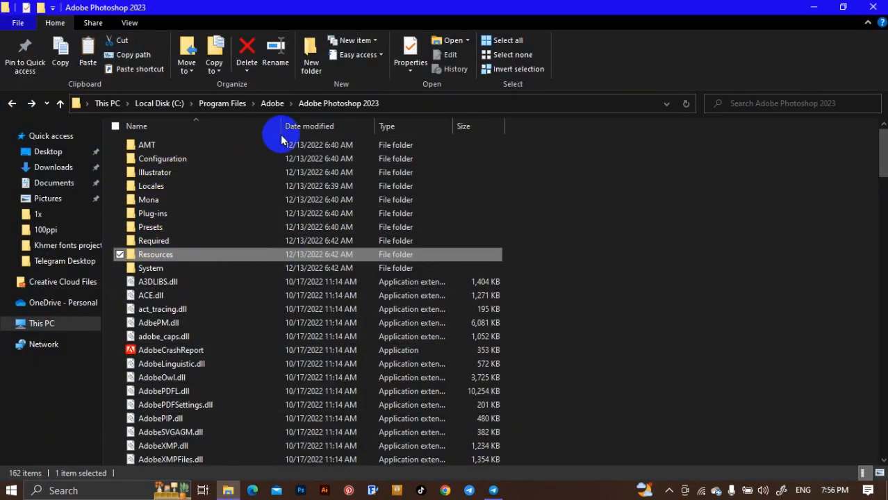
double_click(158, 253)
Paste the three copied resource files, replacing the existing ones with administrator permission, and refresh the folder.
right_click(651, 212)
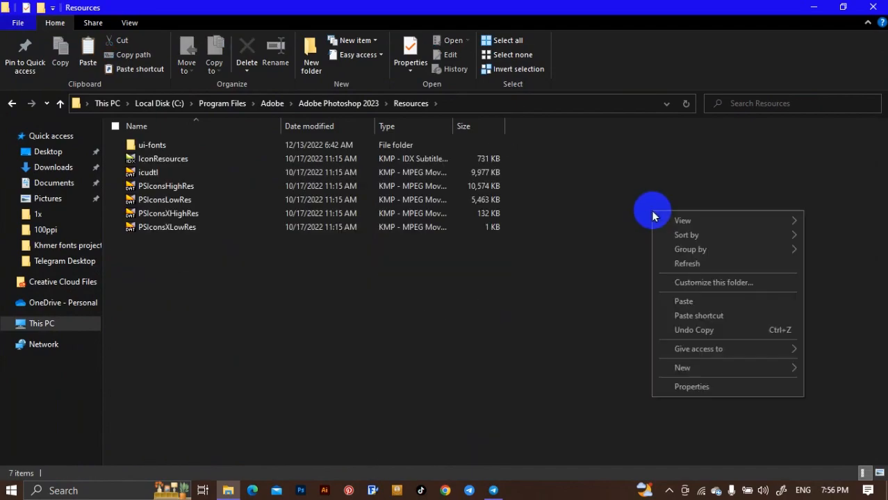
click(691, 301)
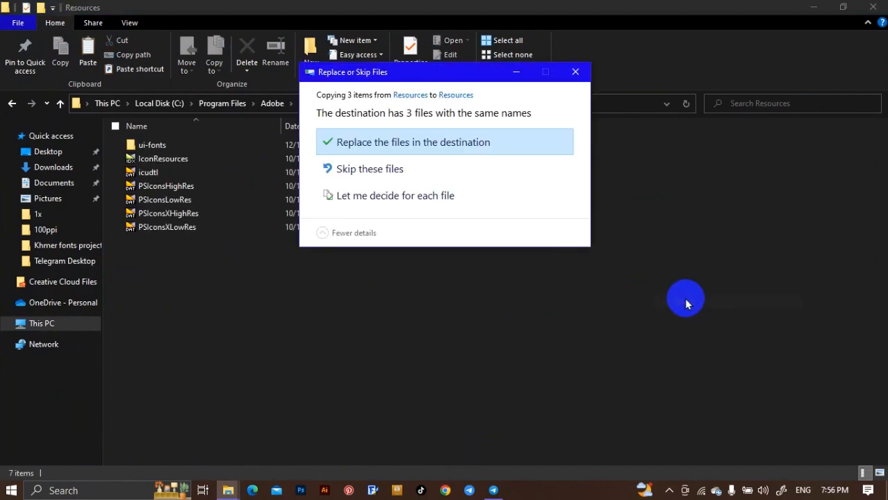
click(377, 143)
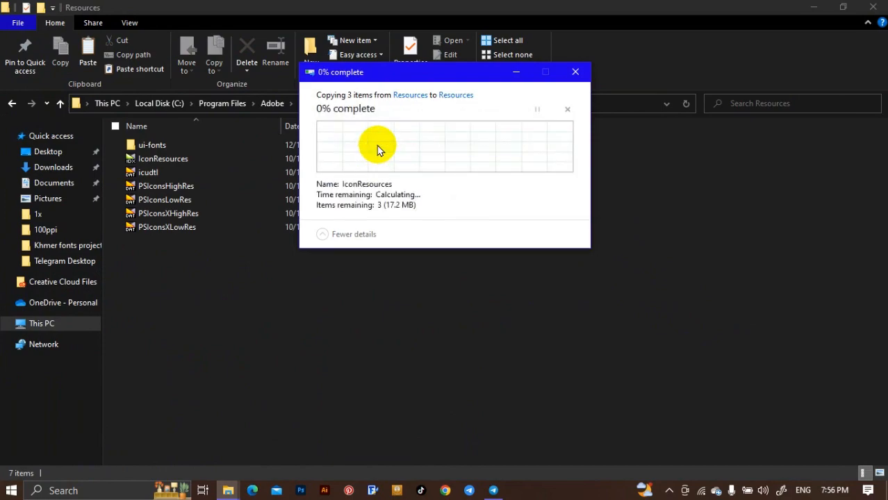
click(411, 182)
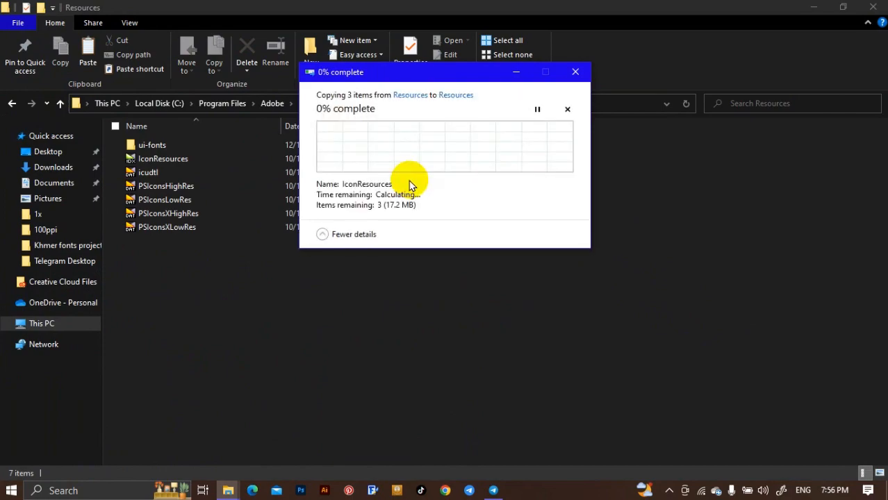
click(412, 183)
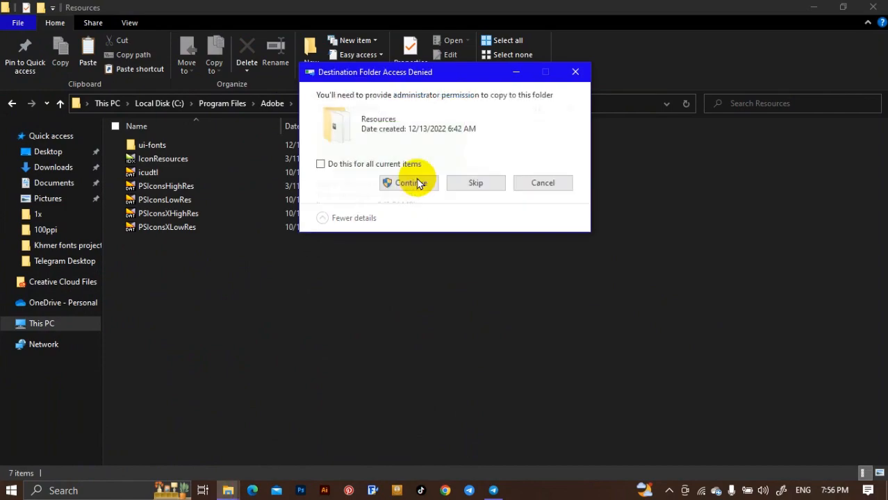
click(413, 183)
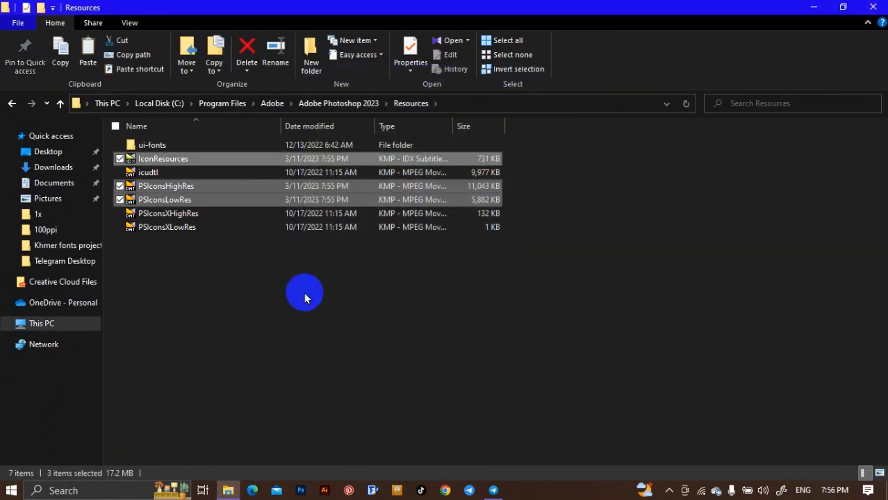
right_click(261, 282)
click(302, 332)
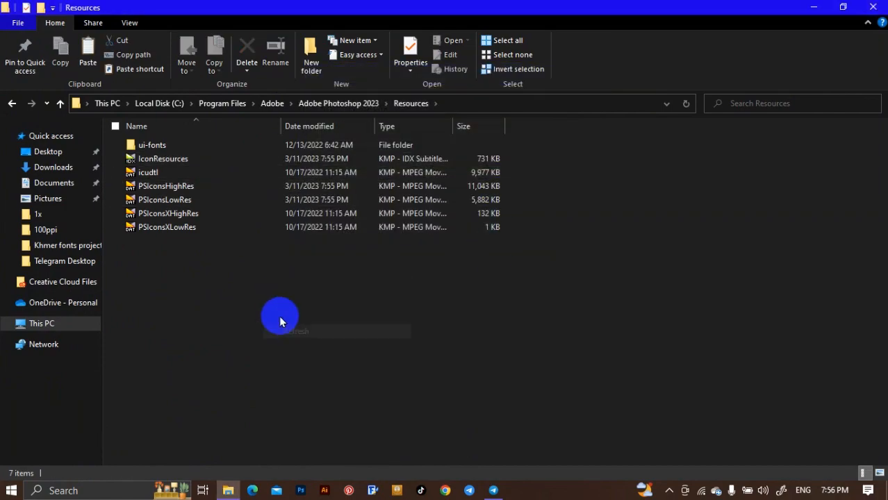
Close the File Explorer and Telegram windows and refresh the desktop.
click(877, 5)
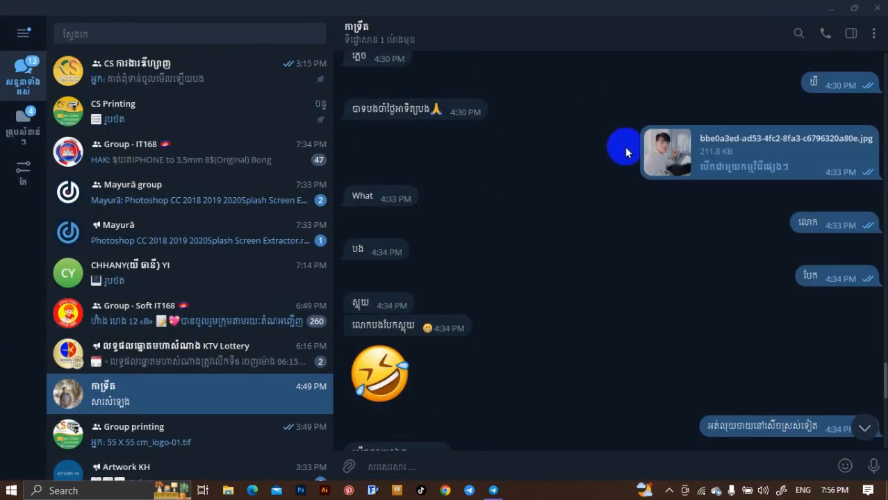
click(874, 6)
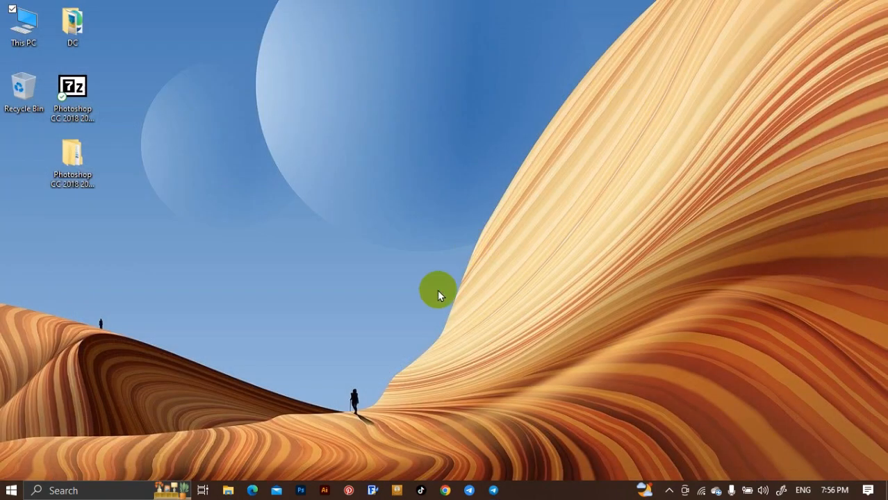
right_click(343, 116)
click(375, 154)
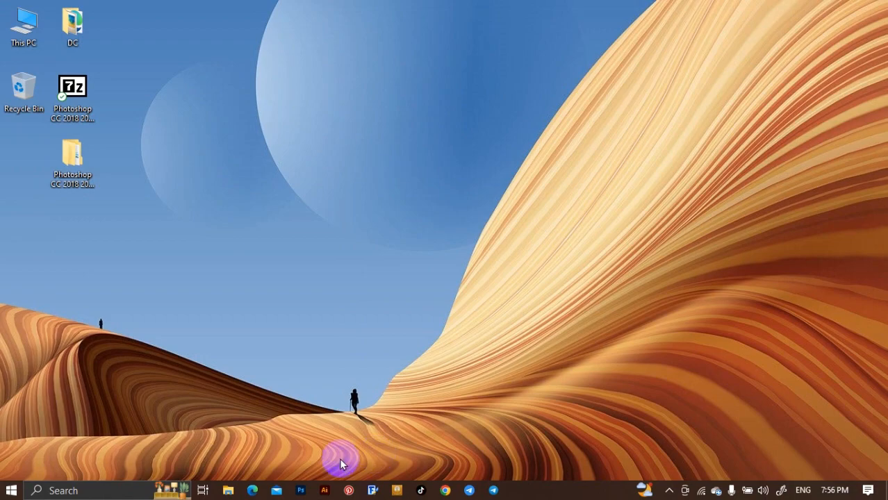
Launch Photoshop to check its splash screen and close the program.
click(302, 490)
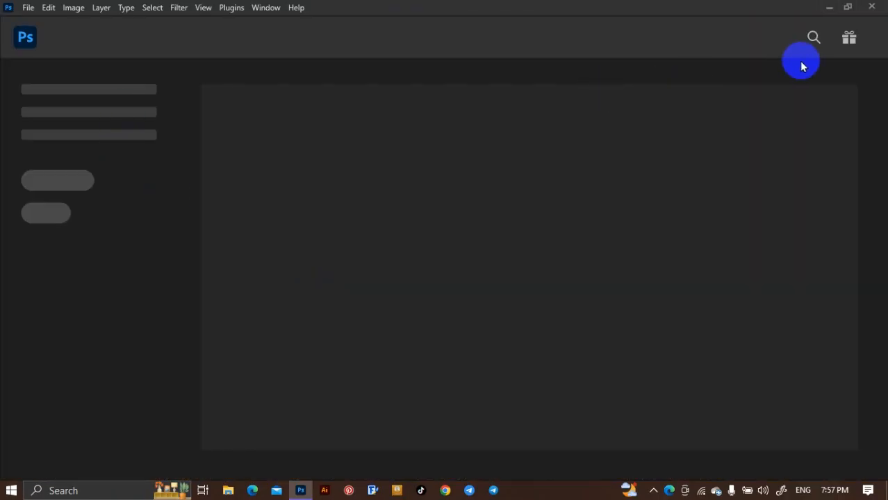
click(874, 8)
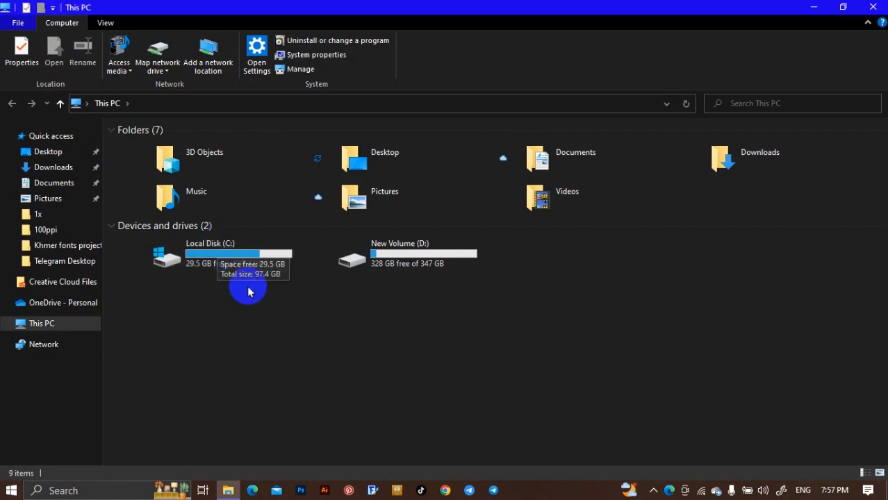
Open the folder C:\Program Files\Adobe\Adobe Illustrator 2023\Support Files\Contents\Windows in File Explorer.
click(242, 258)
double_click(242, 258)
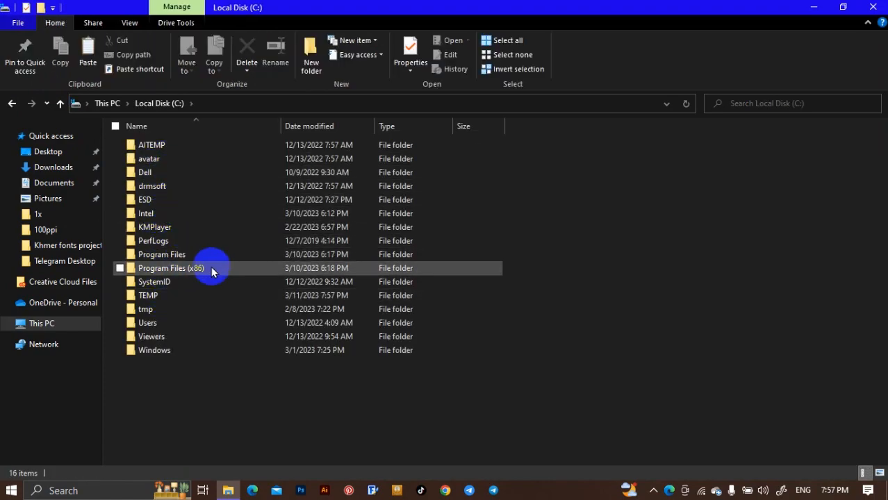
double_click(188, 257)
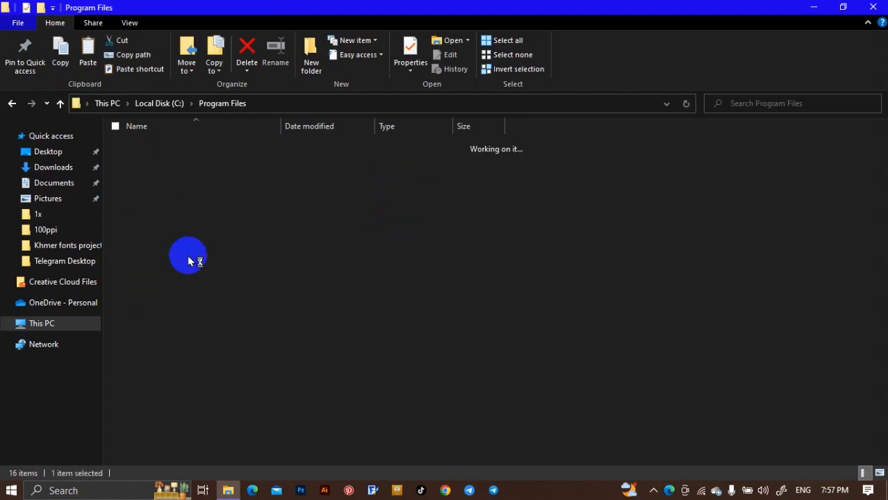
double_click(168, 157)
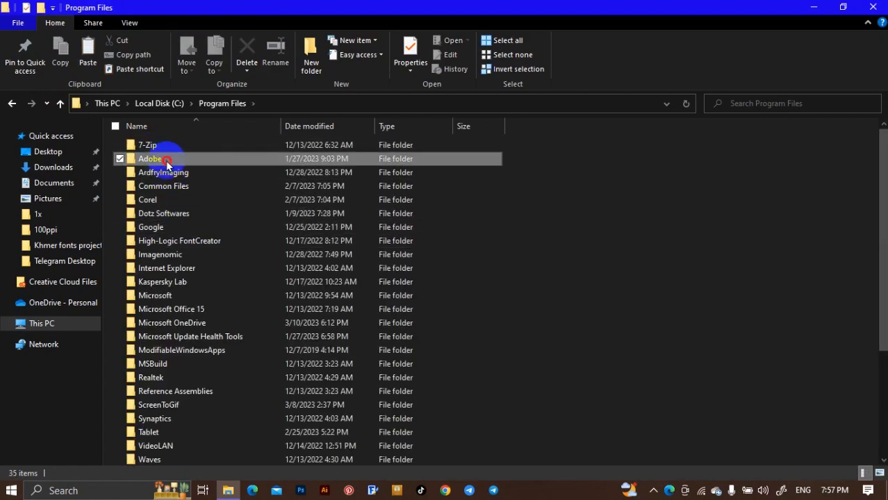
double_click(175, 188)
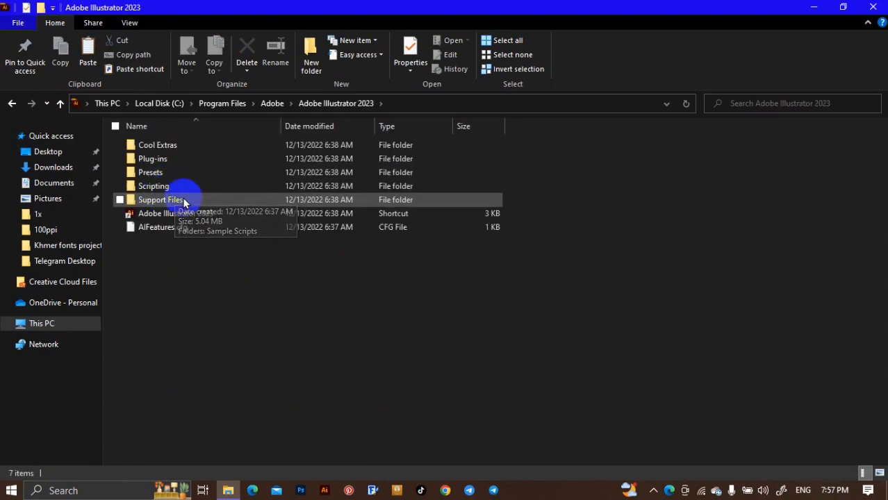
double_click(179, 199)
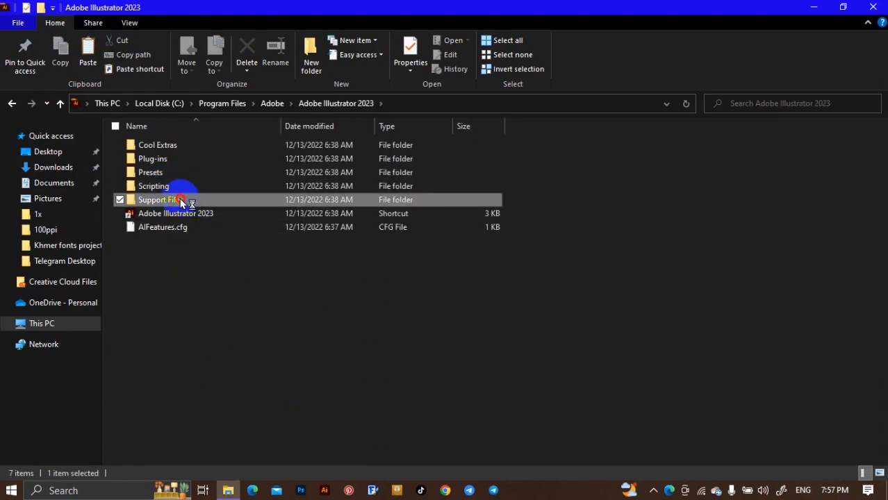
double_click(166, 148)
click(160, 149)
double_click(159, 150)
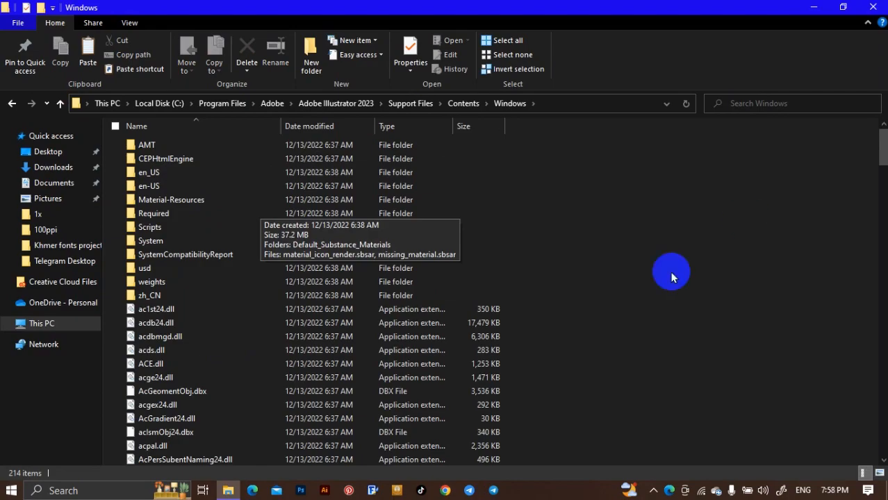
Display the Windows folder as large thumbnails and locate the ai_cc_splash, ai_cc_splash@2x and ai_cc_splash@3to2x images.
scroll(223, 337, down, 12)
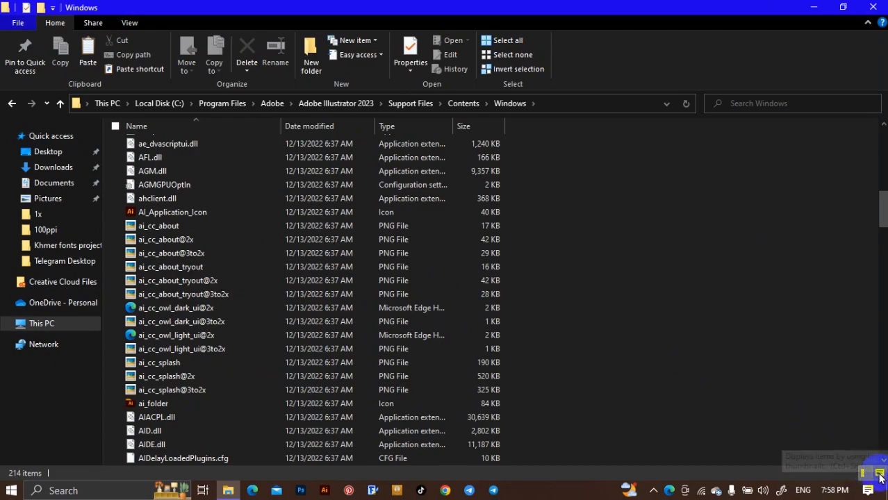
click(879, 474)
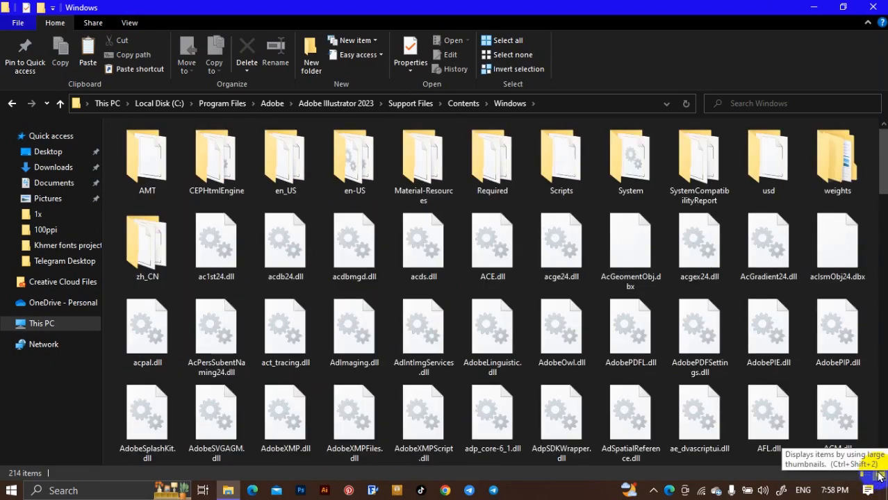
scroll(640, 386, down, 10)
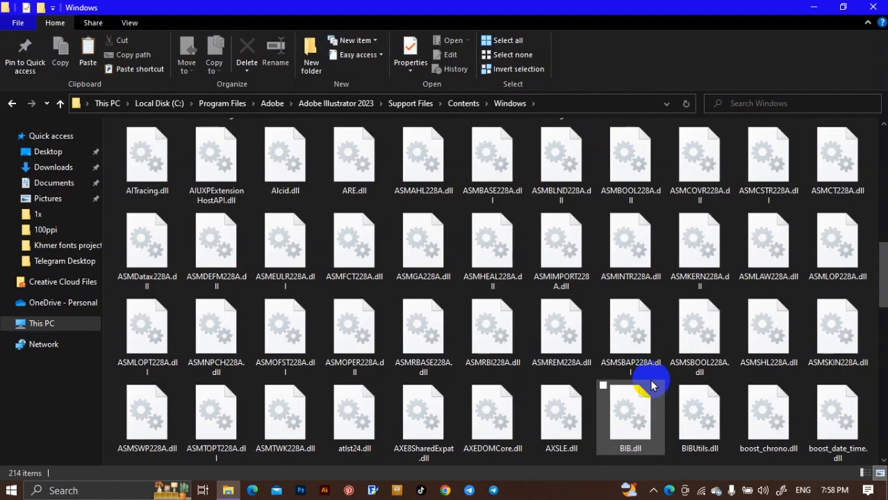
scroll(652, 387, up, 3)
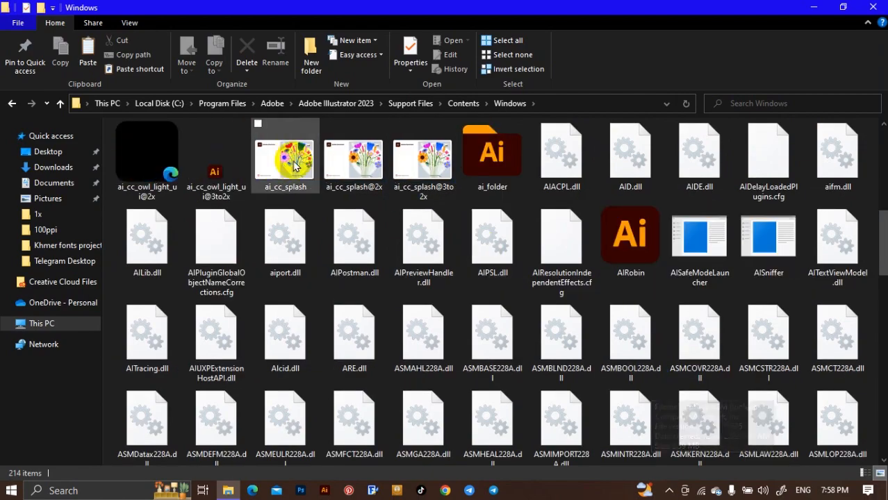
click(351, 163)
click(436, 179)
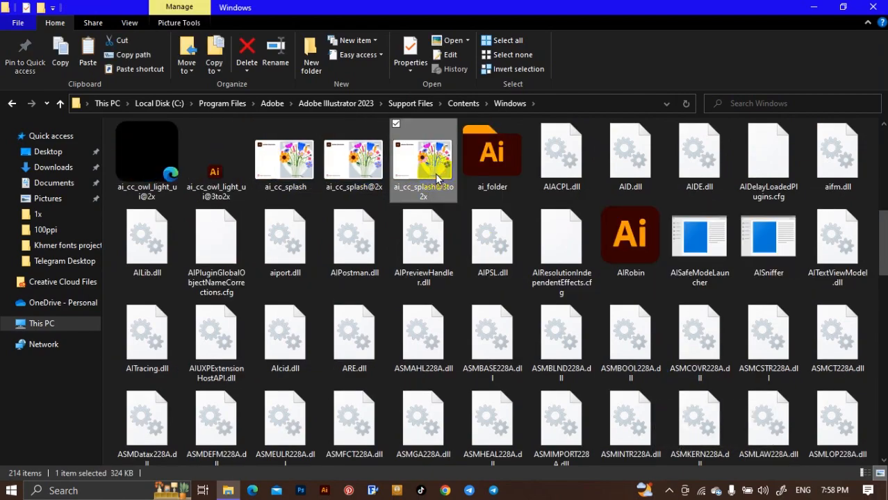
click(285, 167)
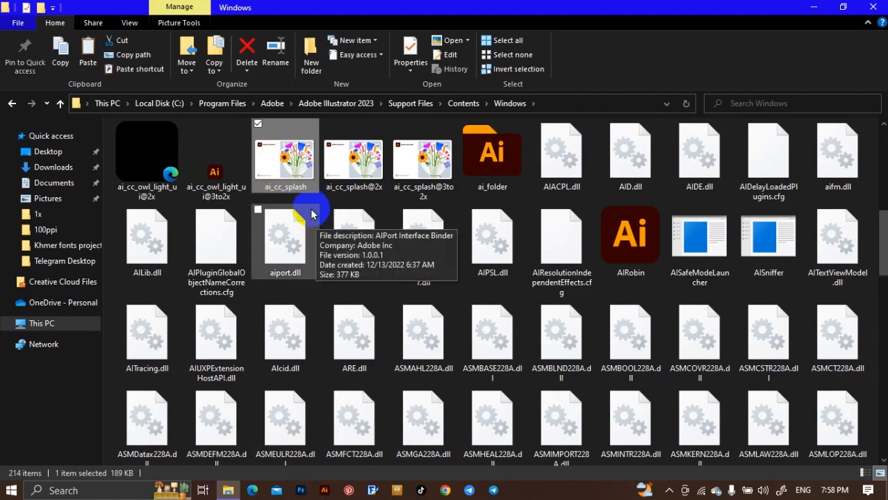
Open the ai_cc_splash image in the photo viewer, close it and reselect the file.
double_click(292, 162)
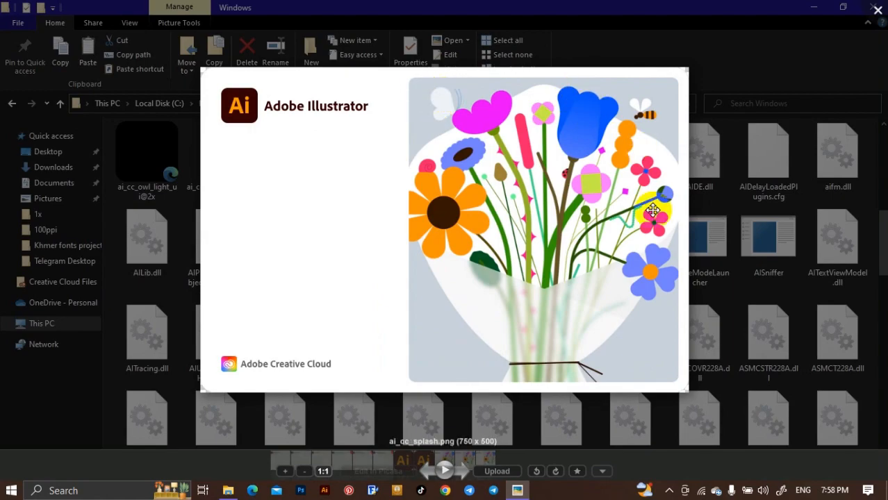
click(776, 3)
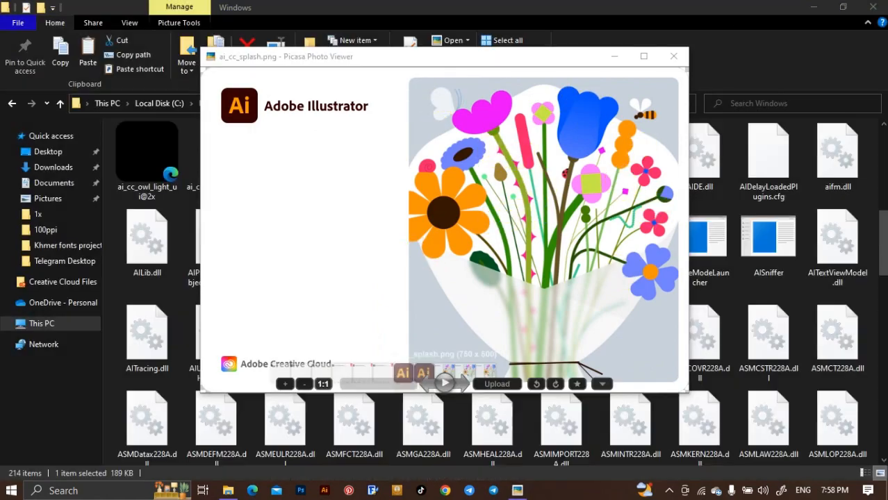
click(673, 54)
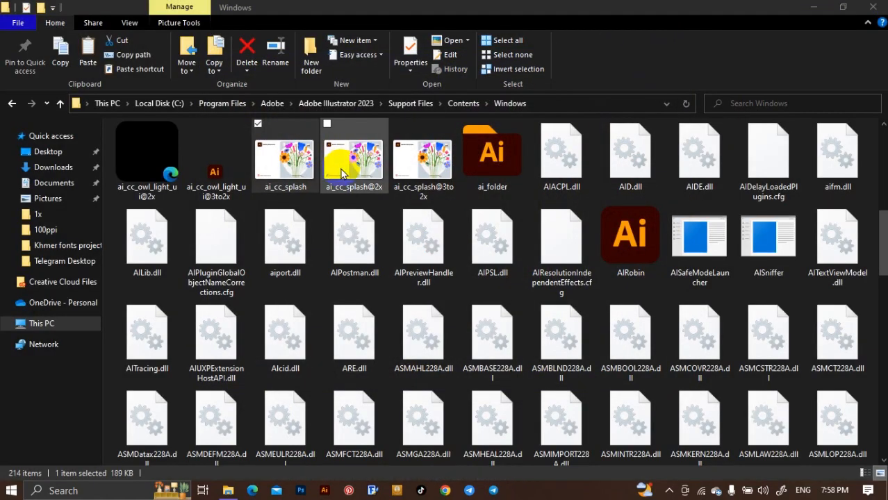
click(340, 174)
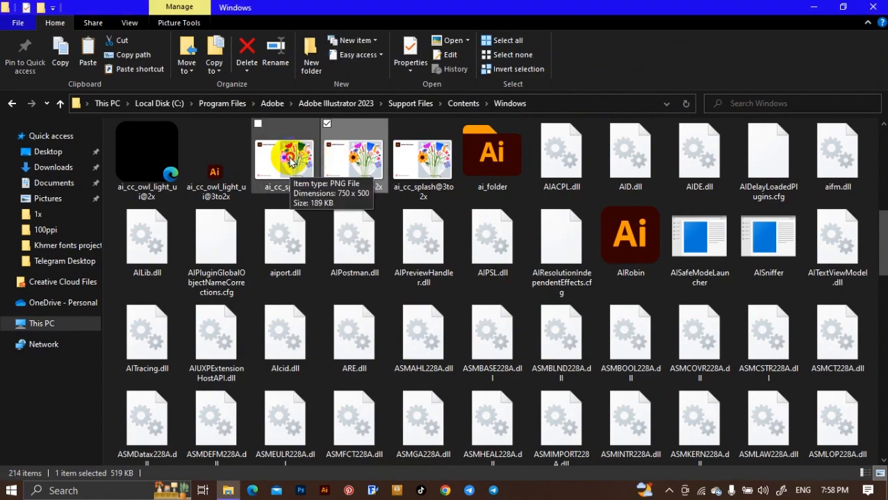
click(290, 161)
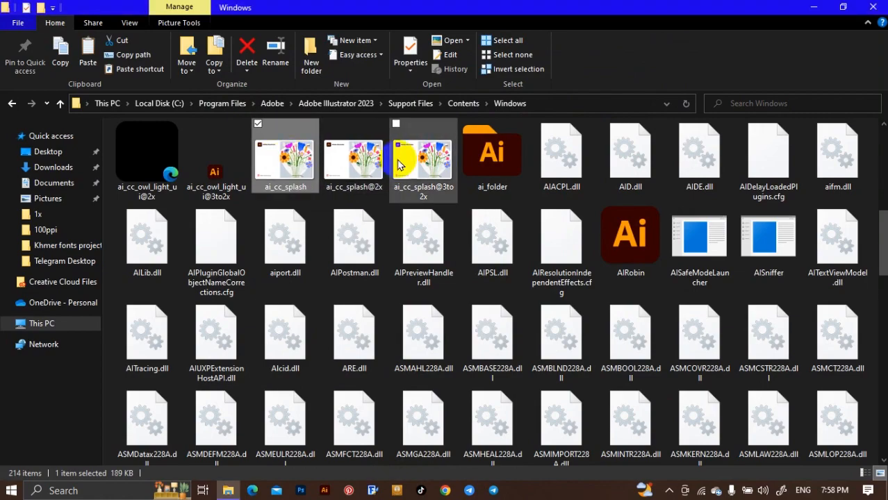
Preview ai_cc_splash, ai_cc_splash@2x and ai_cc_splash@3to2x one after another, closing each preview.
click(284, 160)
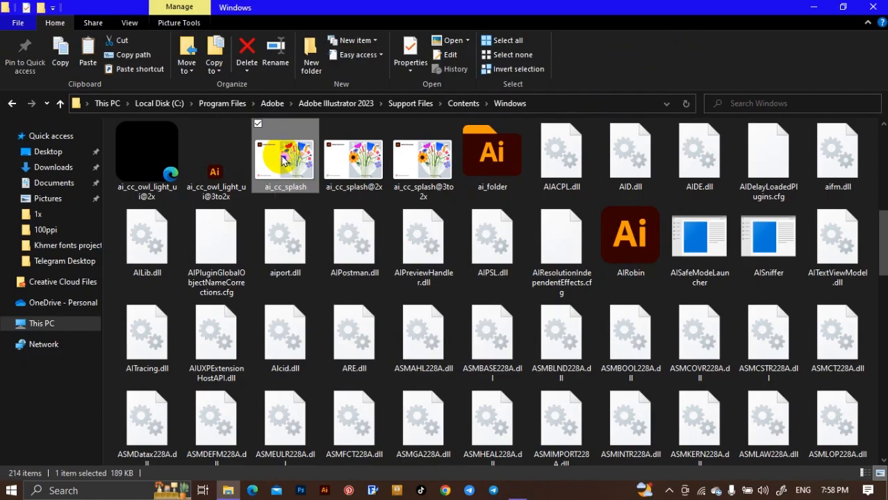
double_click(283, 160)
click(879, 12)
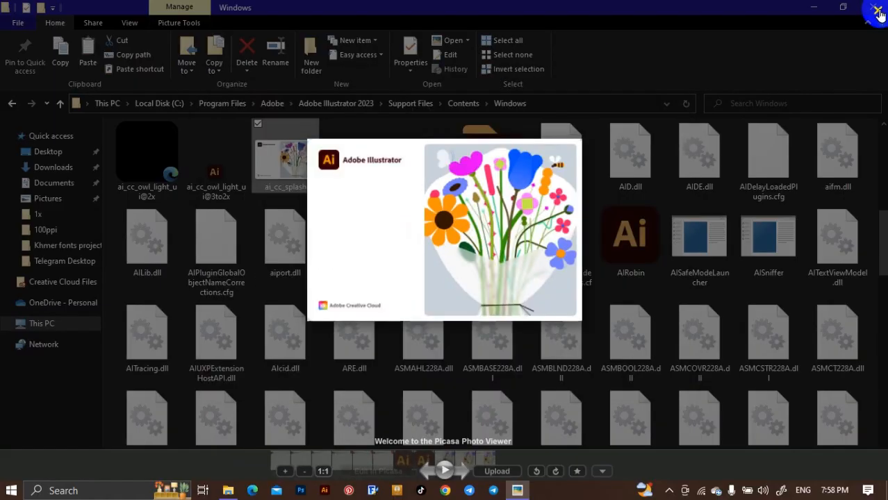
double_click(359, 167)
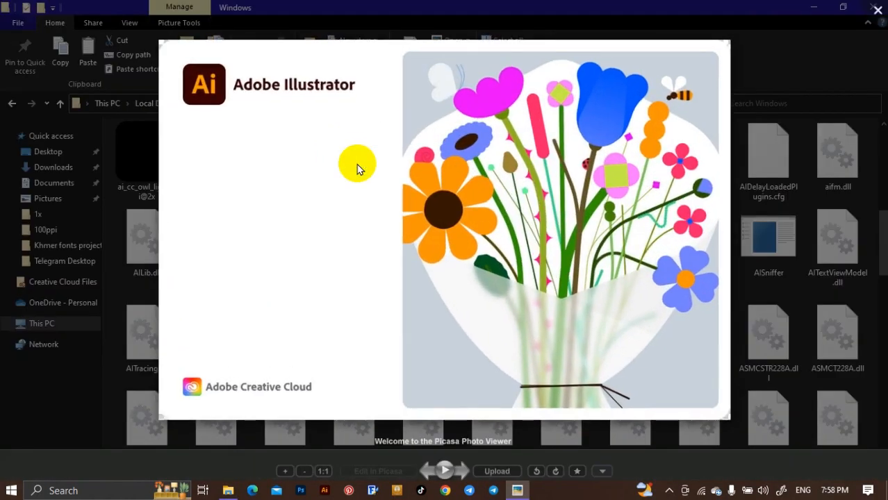
click(878, 11)
double_click(416, 168)
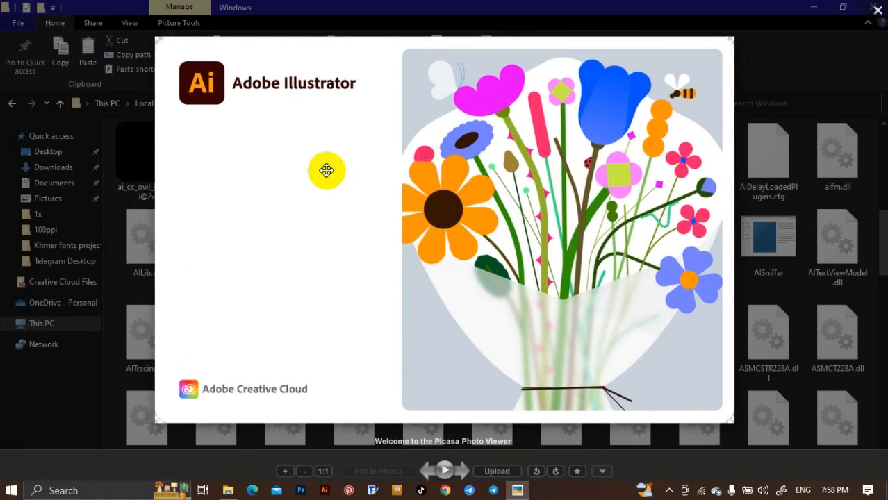
click(879, 11)
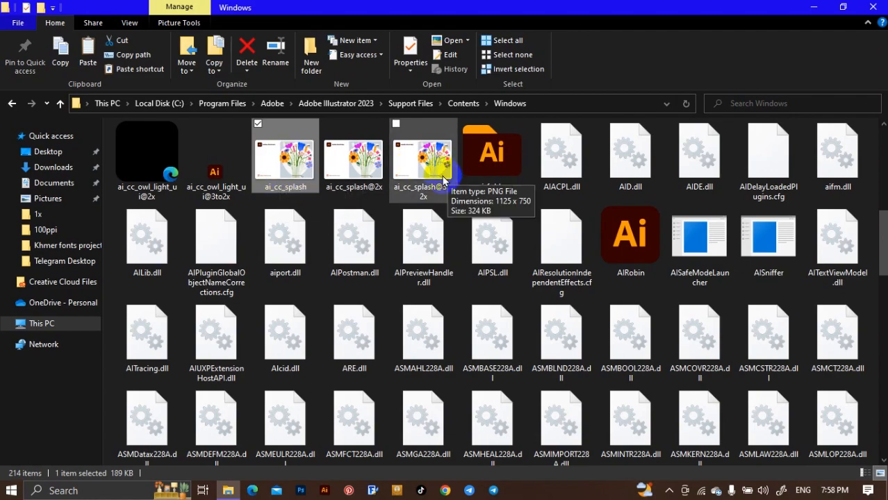
Select ai_cc_splash@3to2x, close the Illustrator Windows folder and refresh the desktop.
click(422, 163)
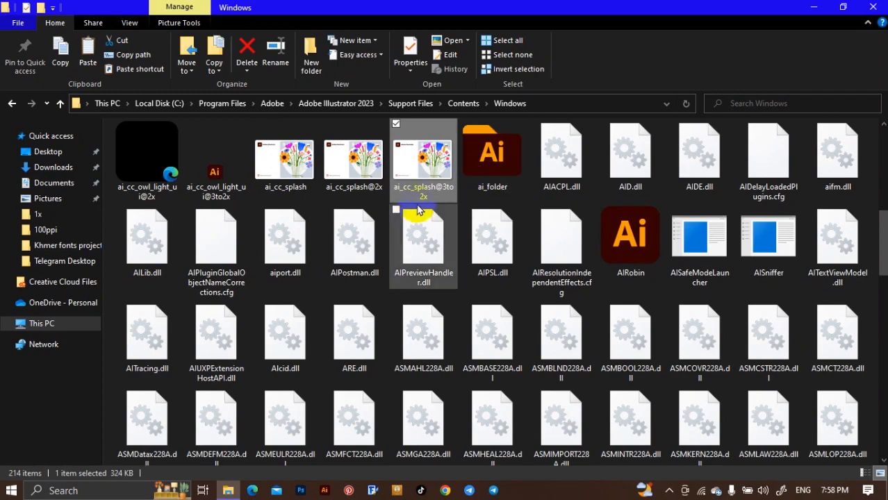
click(872, 7)
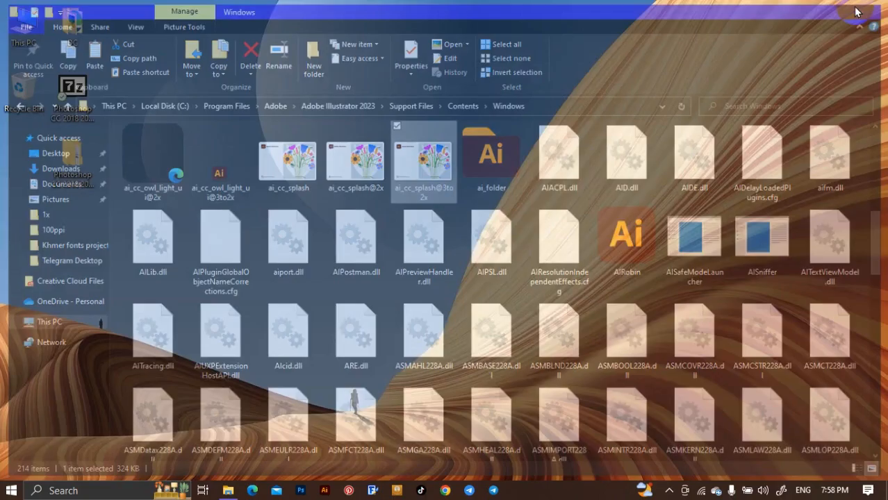
right_click(335, 130)
click(372, 167)
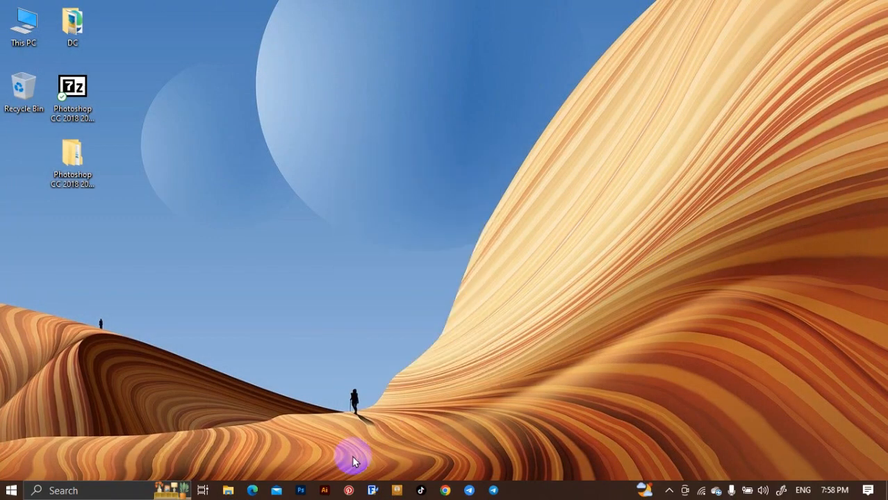